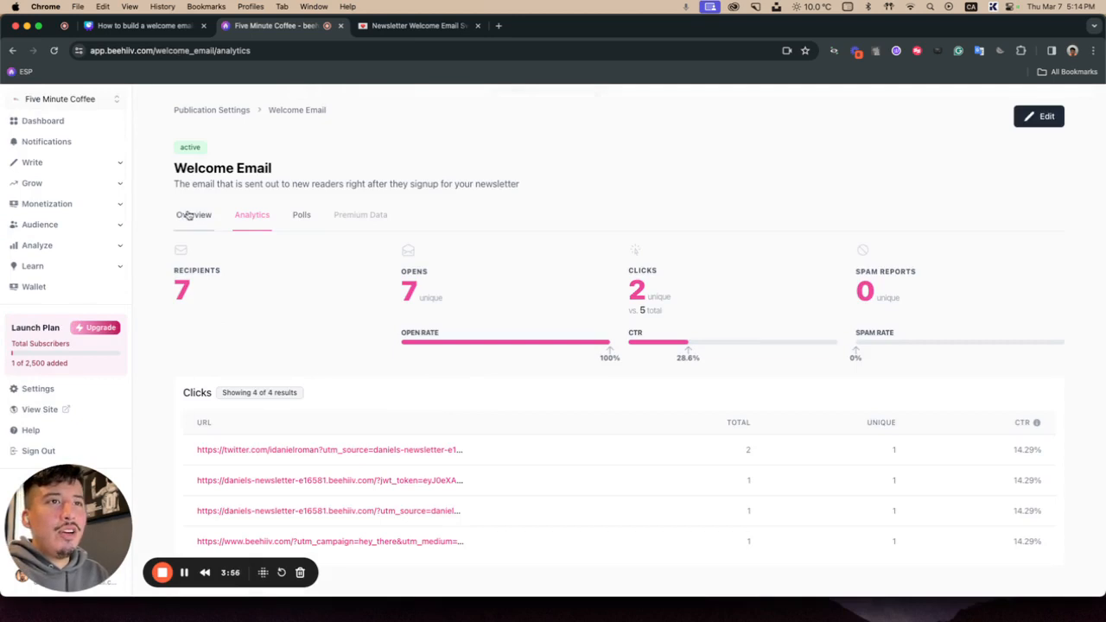
Step: Open the Welcome Email for editing with the welcome email for new subscribers left enabled
click(194, 214)
click(1051, 123)
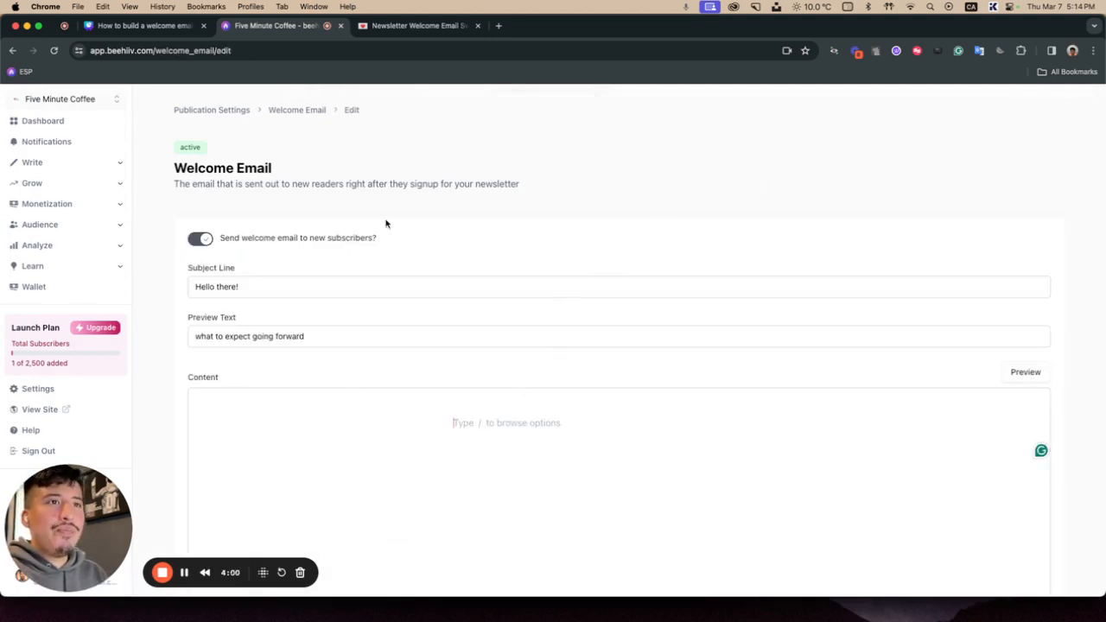
scroll(311, 328, down, 1)
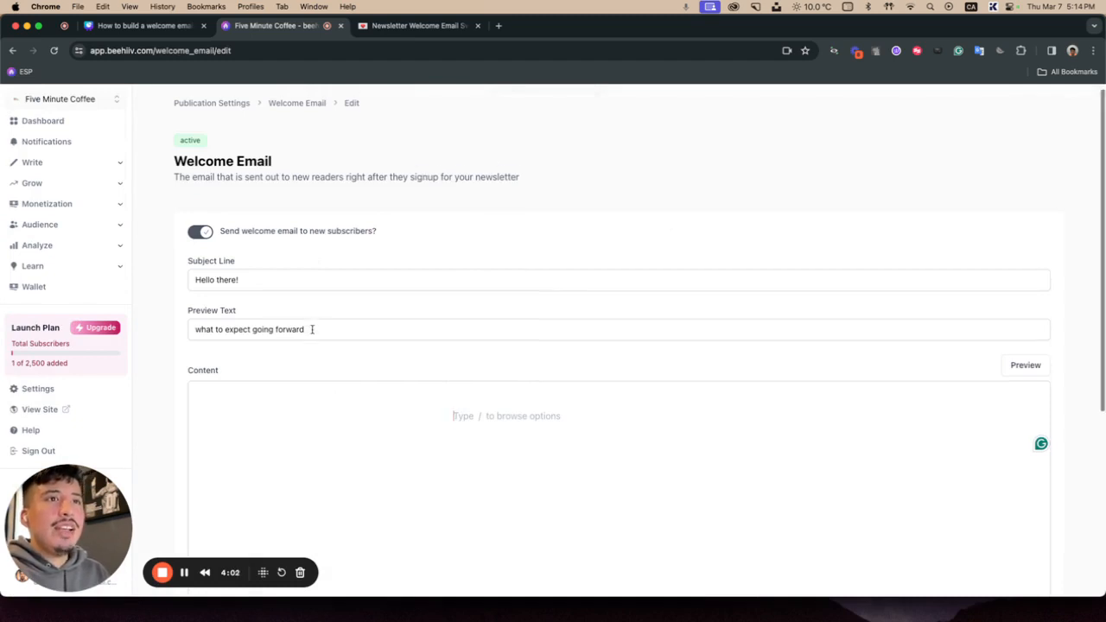
click(195, 203)
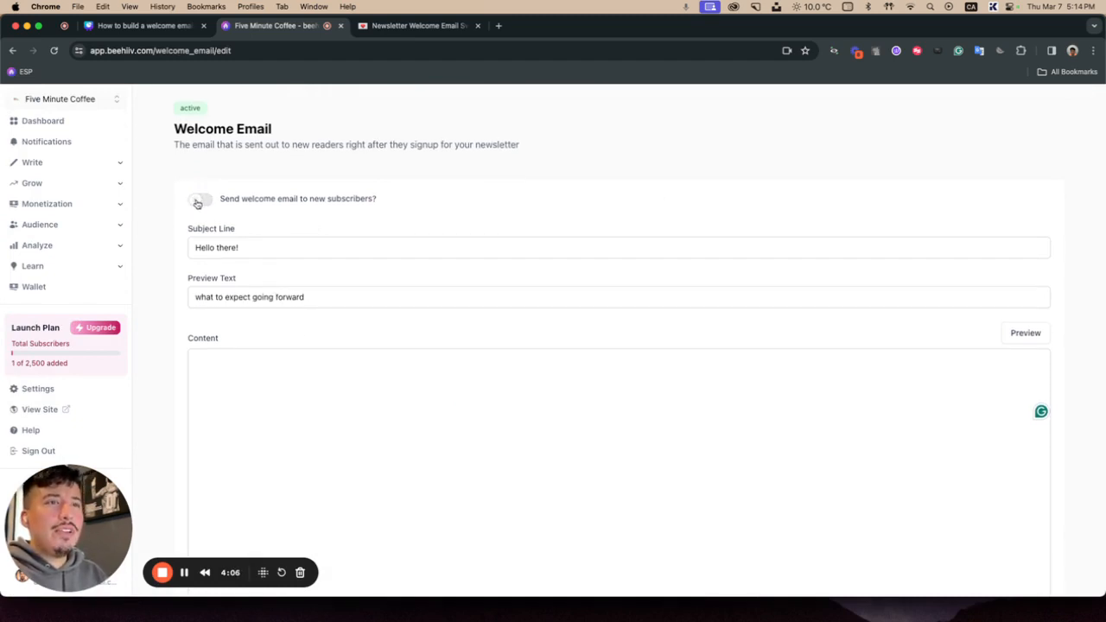
click(197, 202)
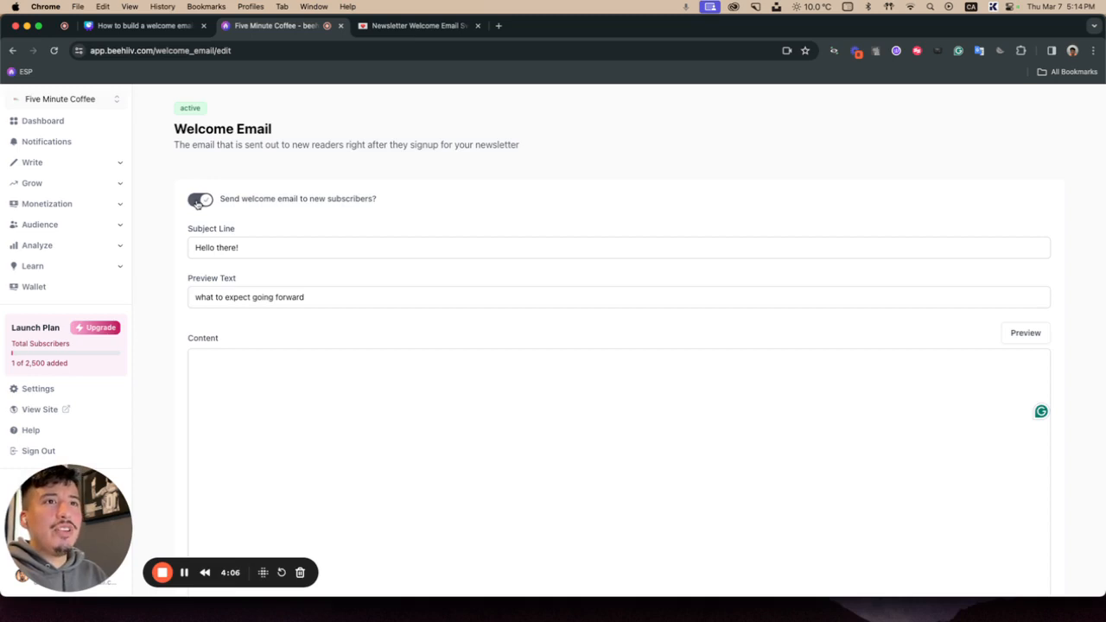
Step: Set the subject line to "Ohh great you found my newsletter"
click(248, 247)
drag(248, 247, 191, 247)
text(Oh)
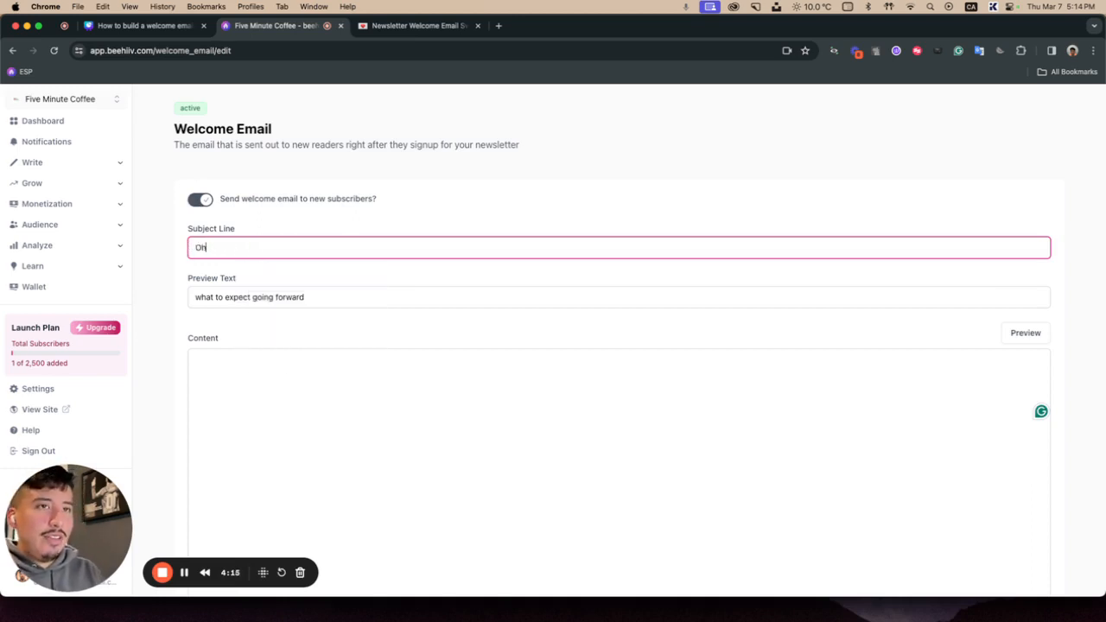
text(h great you)
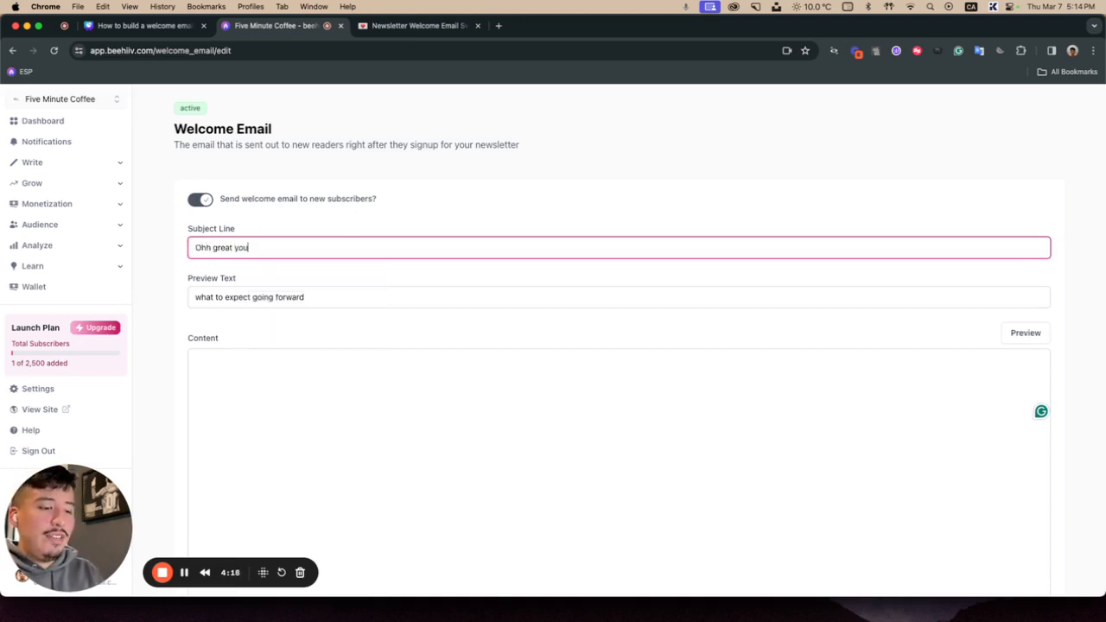
text( found my welcome email)
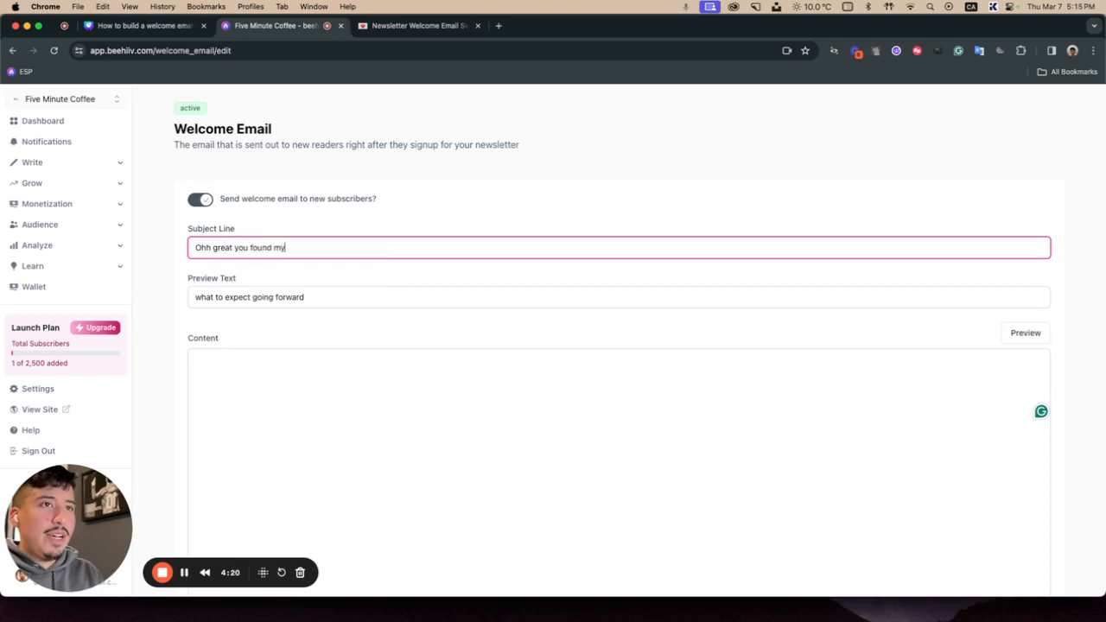
key(BackSpace)
key(BackSpace)
key(BackSpace)
key(BackSpace)
key(BackSpace)
key(BackSpace)
key(BackSpace)
key(BackSpace)
key(BackSpace)
key(BackSpace)
key(BackSpace)
key(BackSpace)
key(BackSpace)
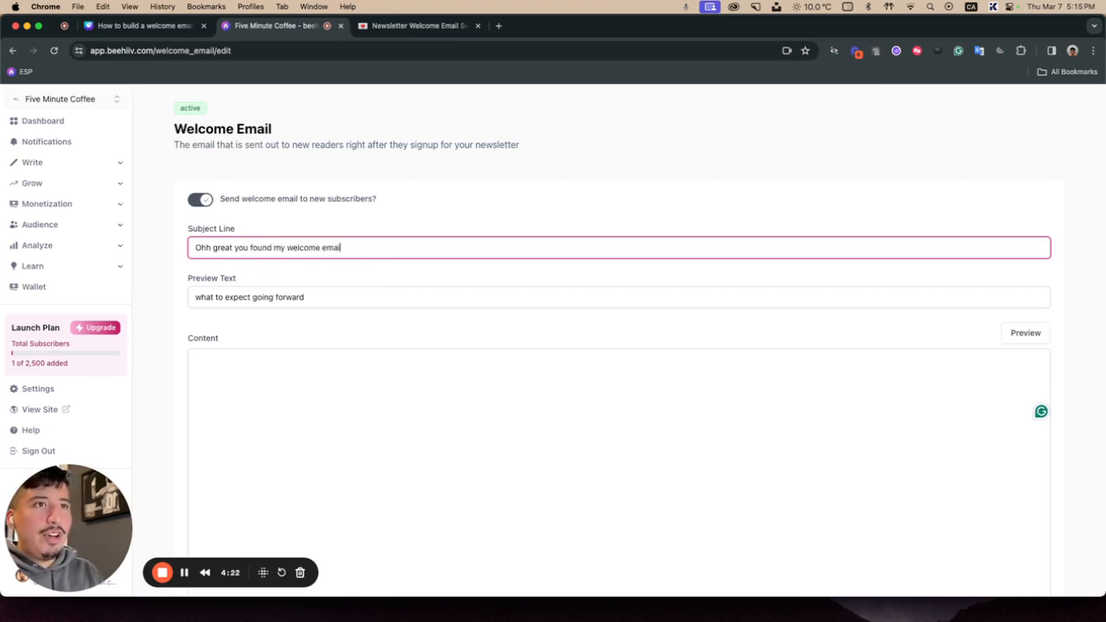
text(newsletter)
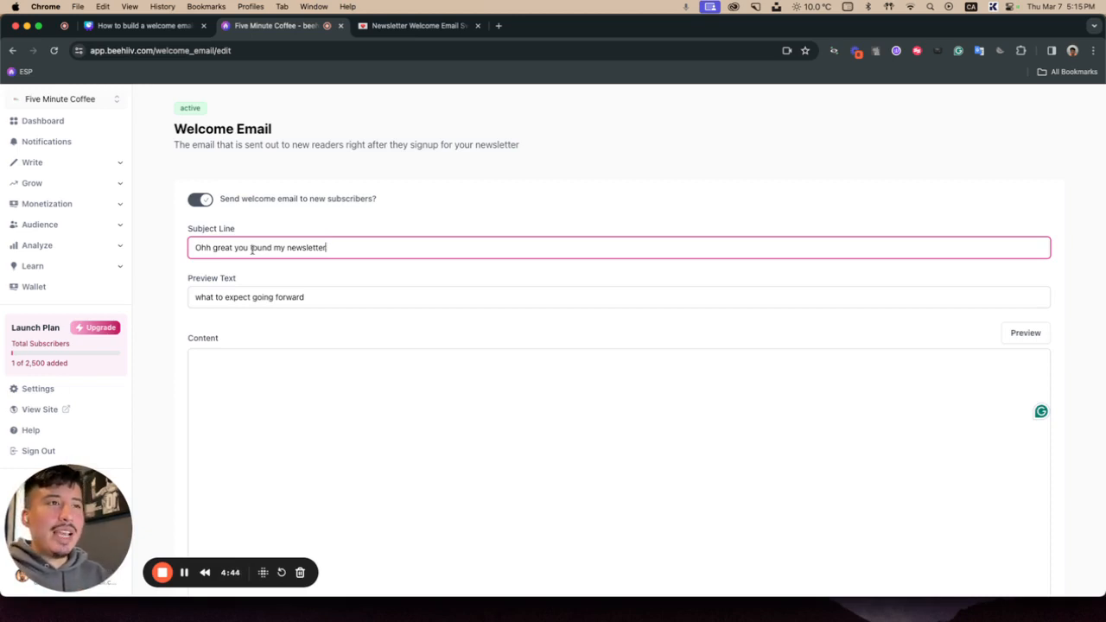
Step: Replace the preview text with "opened this email if you want to know what to expect"
triple_click(208, 294)
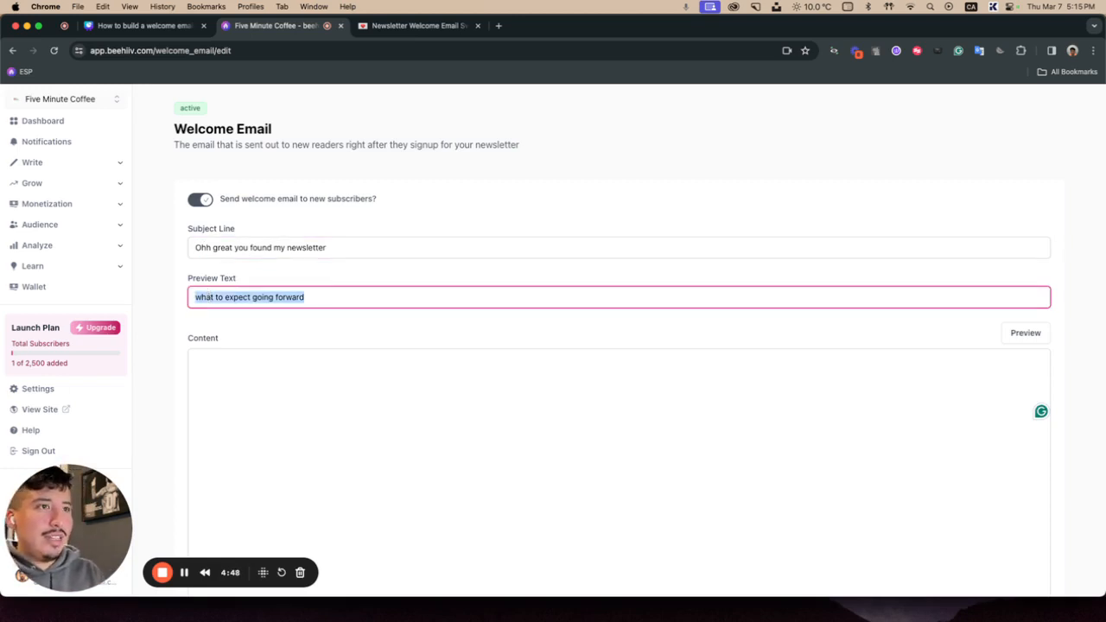
key(BackSpace)
text(o)
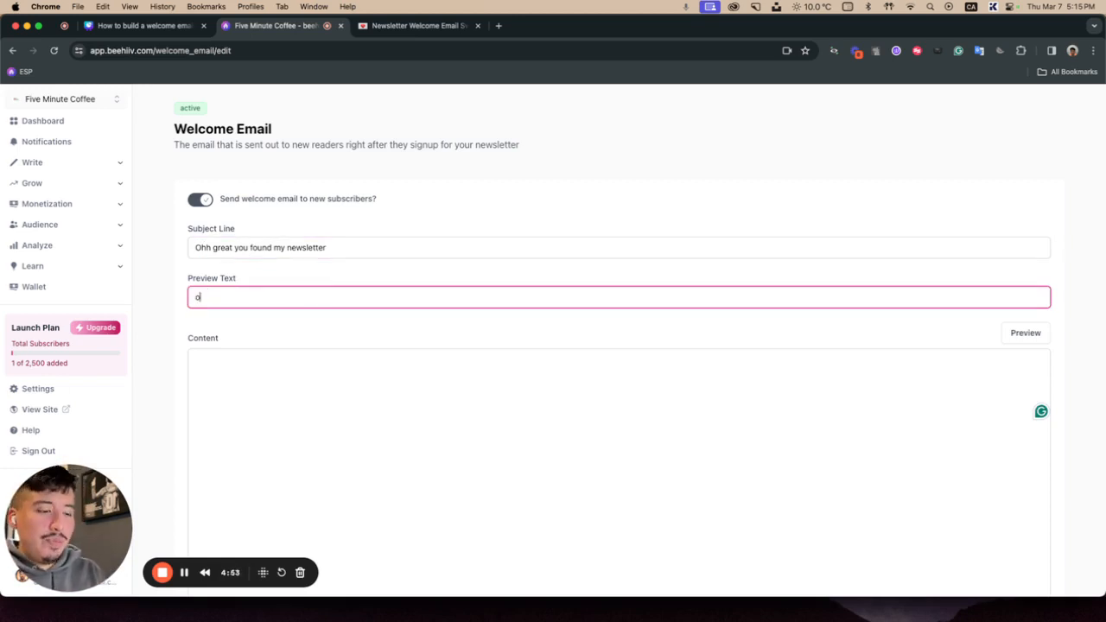
text(pened i)
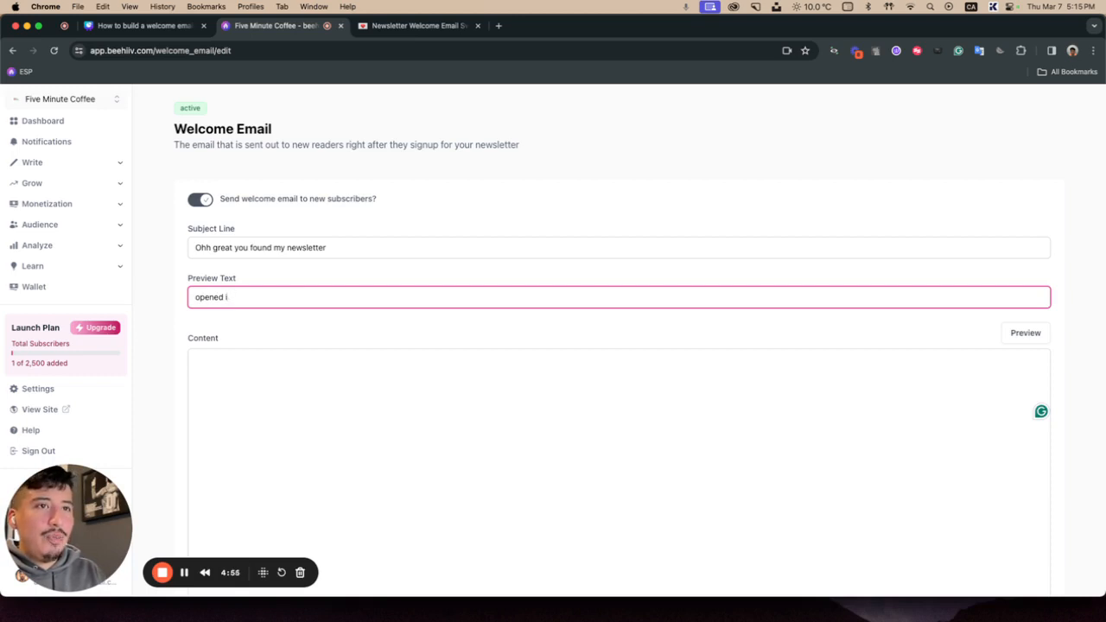
text(tthis email)
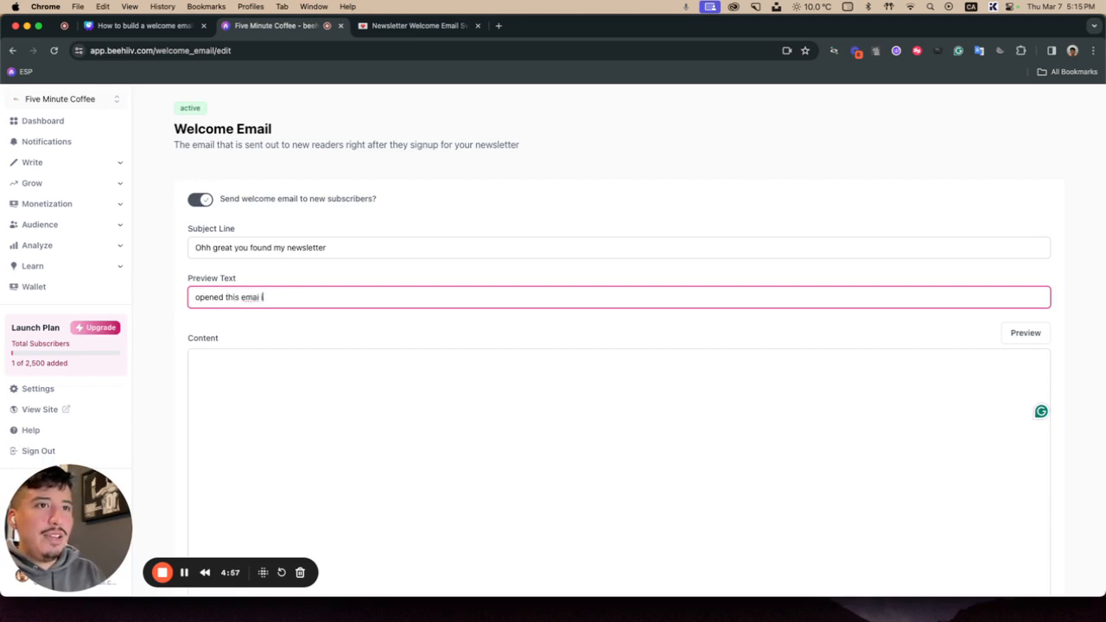
text( if you want to)
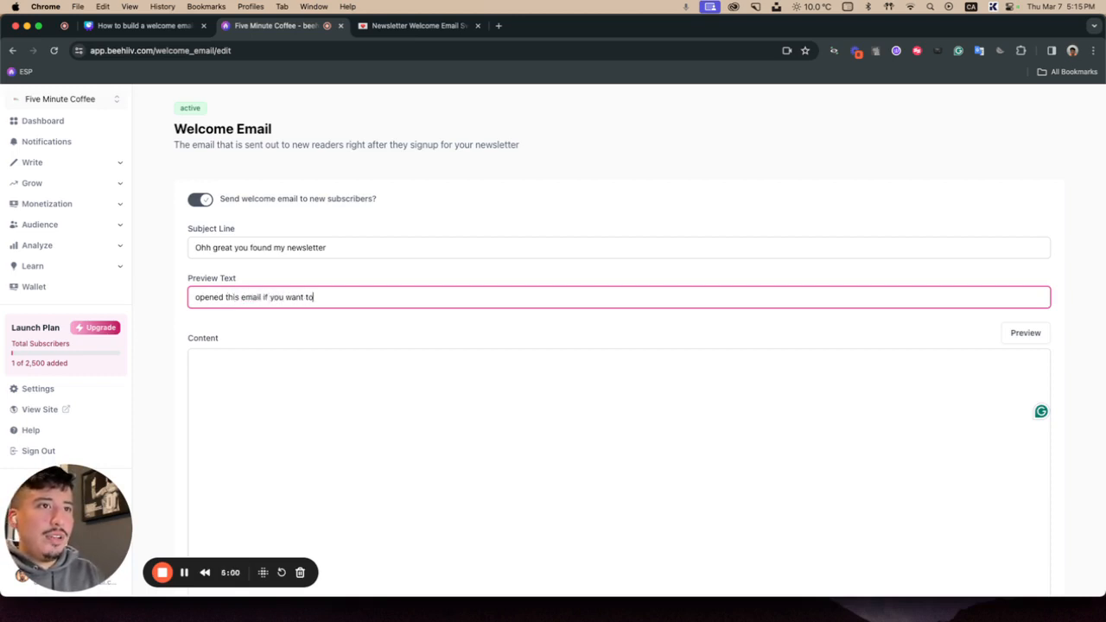
text( know what to expect)
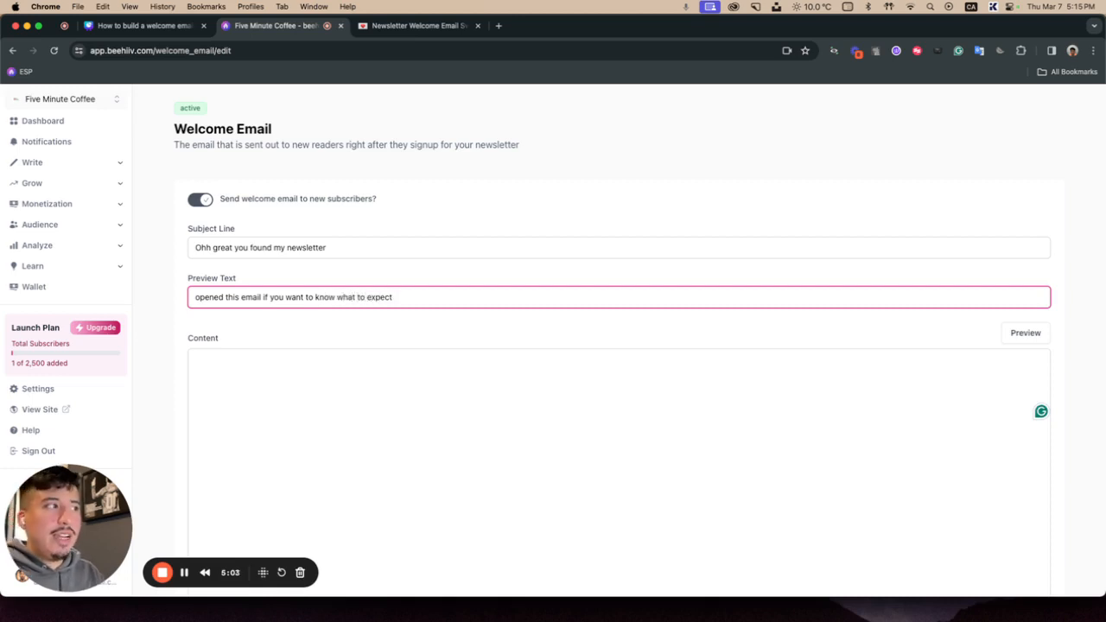
Step: Begin the email content with "Hey there 👋" followed by a line introducing the sender by first name
click(249, 386)
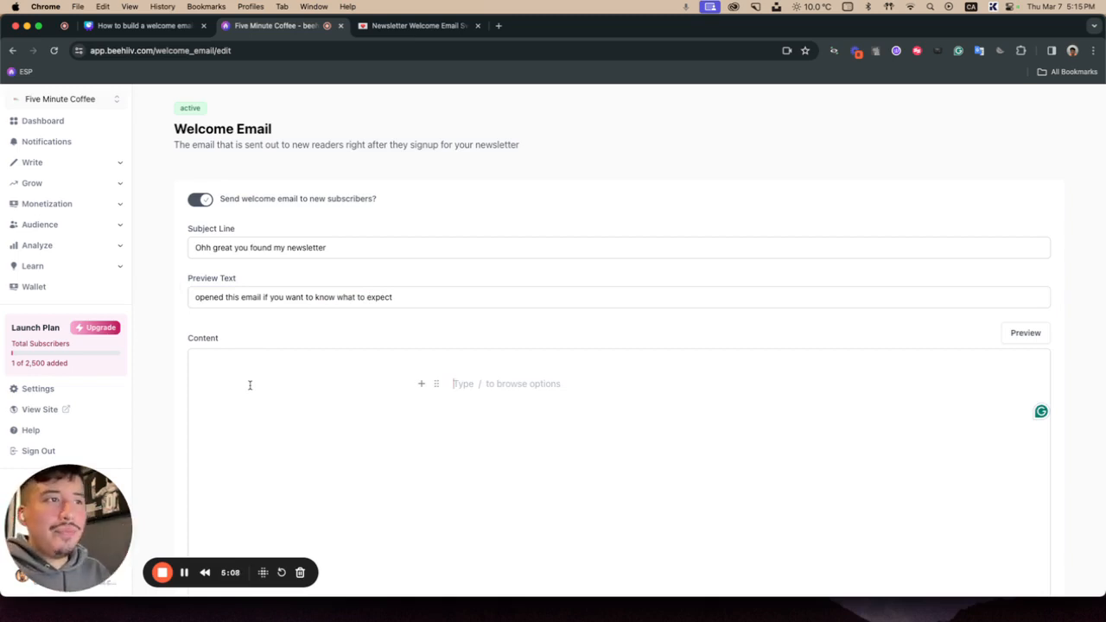
scroll(570, 381, down, 3)
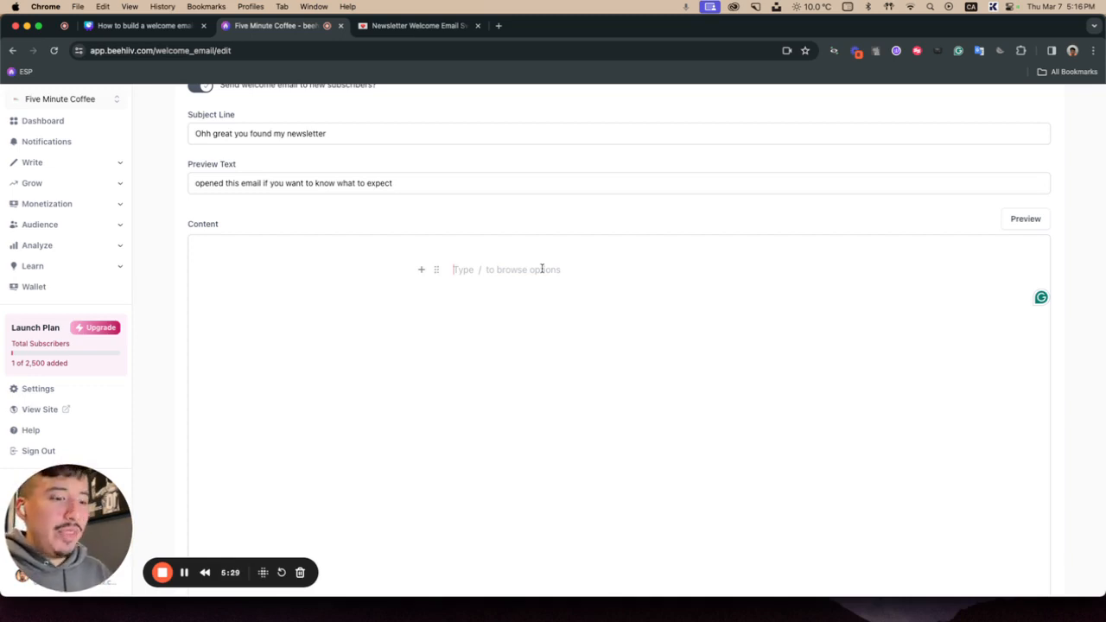
text(Hey there)
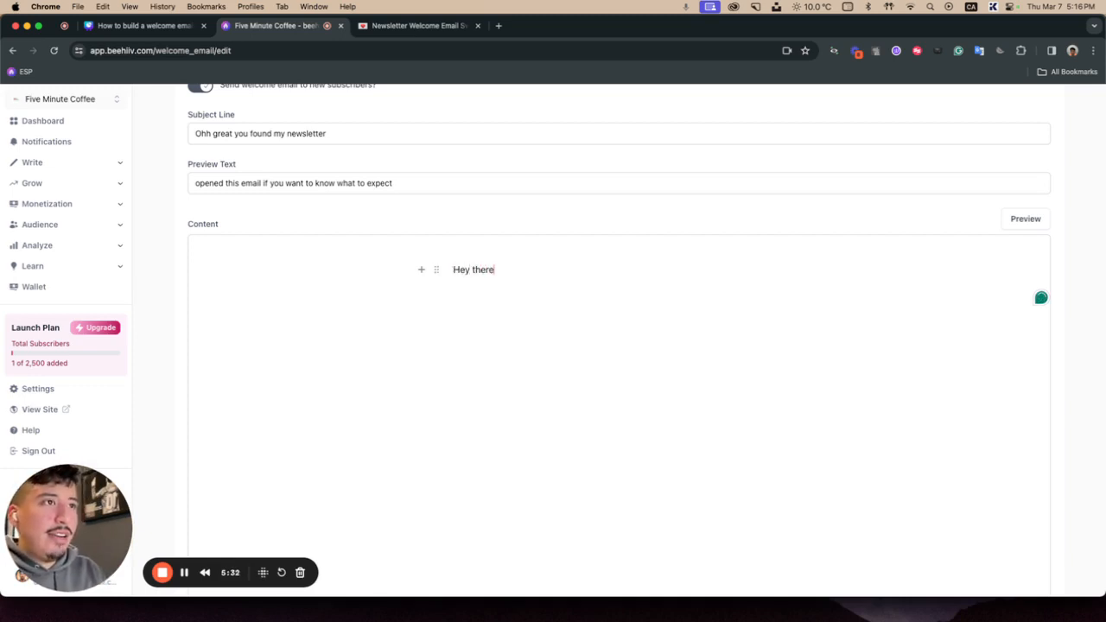
text( :wave)
key(Return)
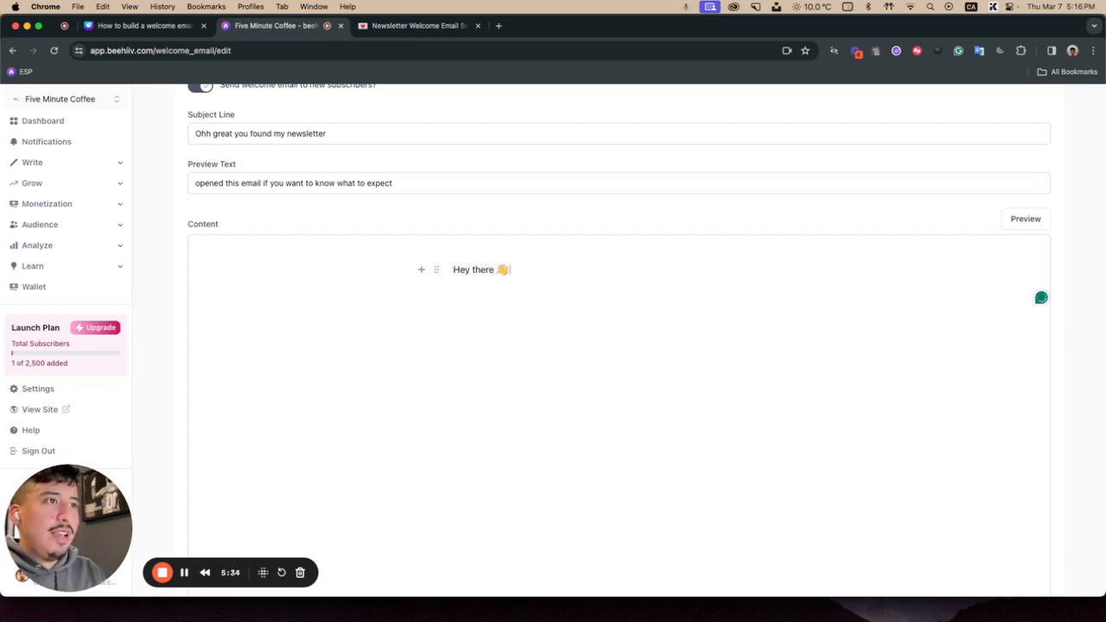
key(Return)
text(Daniel)
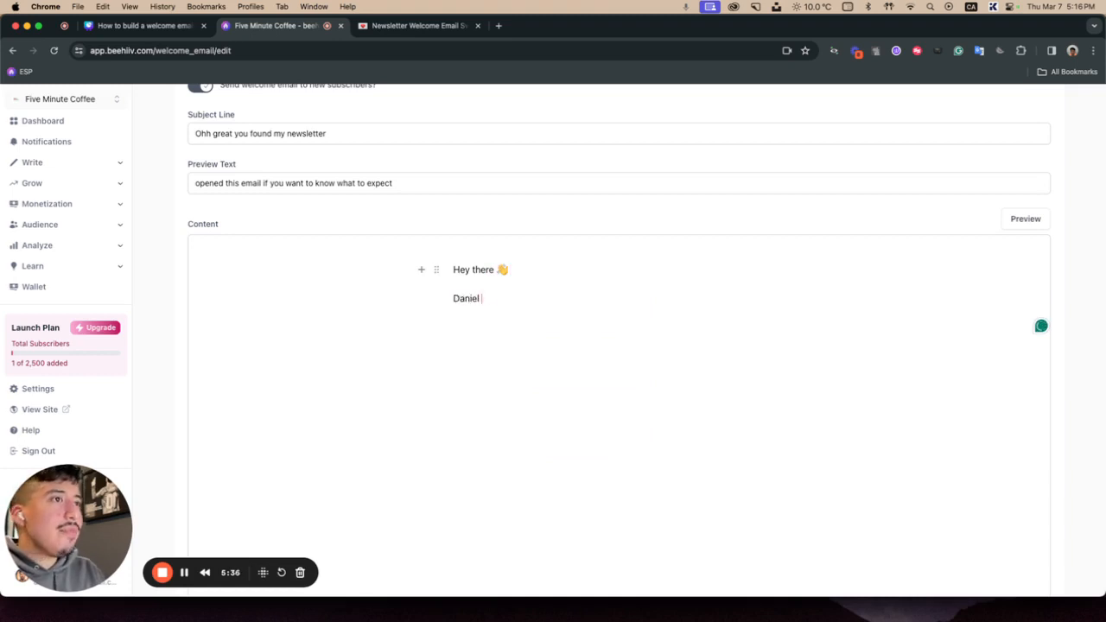
text( Here.)
Step: Correct the sender introduction line so it ends with lowercase "here" and no period
key(BackSpace)
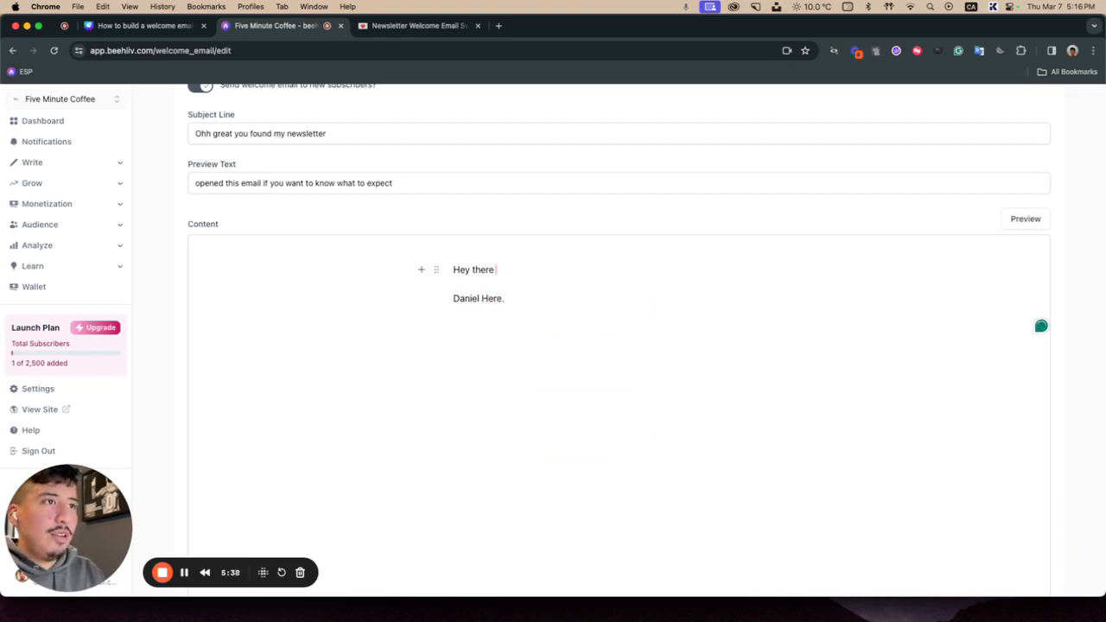
key(super+z)
click(540, 298)
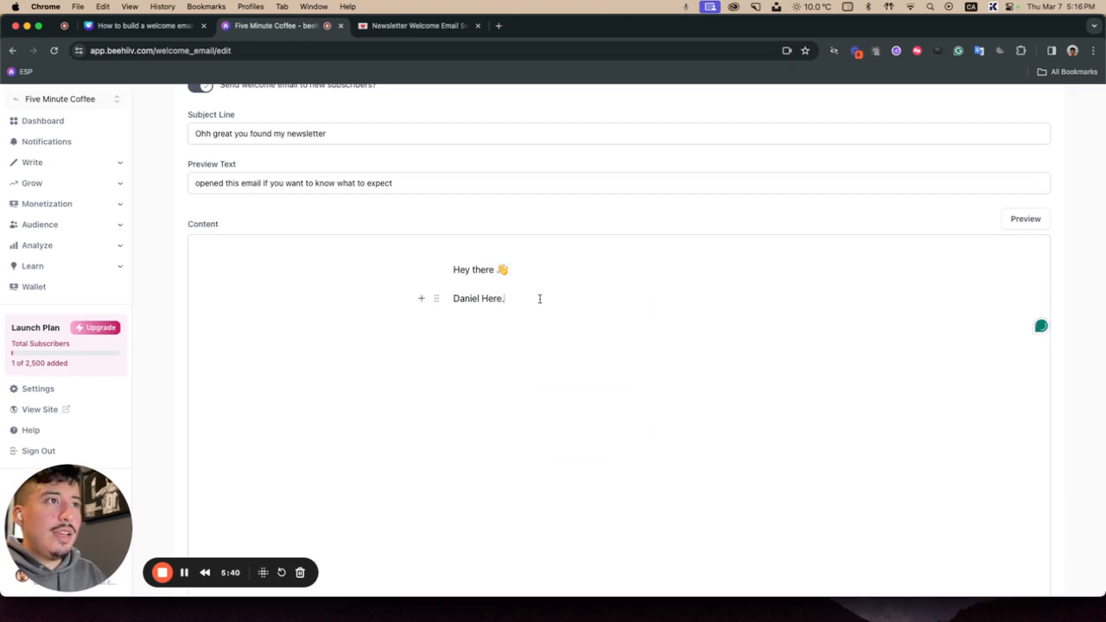
key(BackSpace)
key(BackSpace)
key(BackSpace)
key(BackSpace)
key(BackSpace)
text(here)
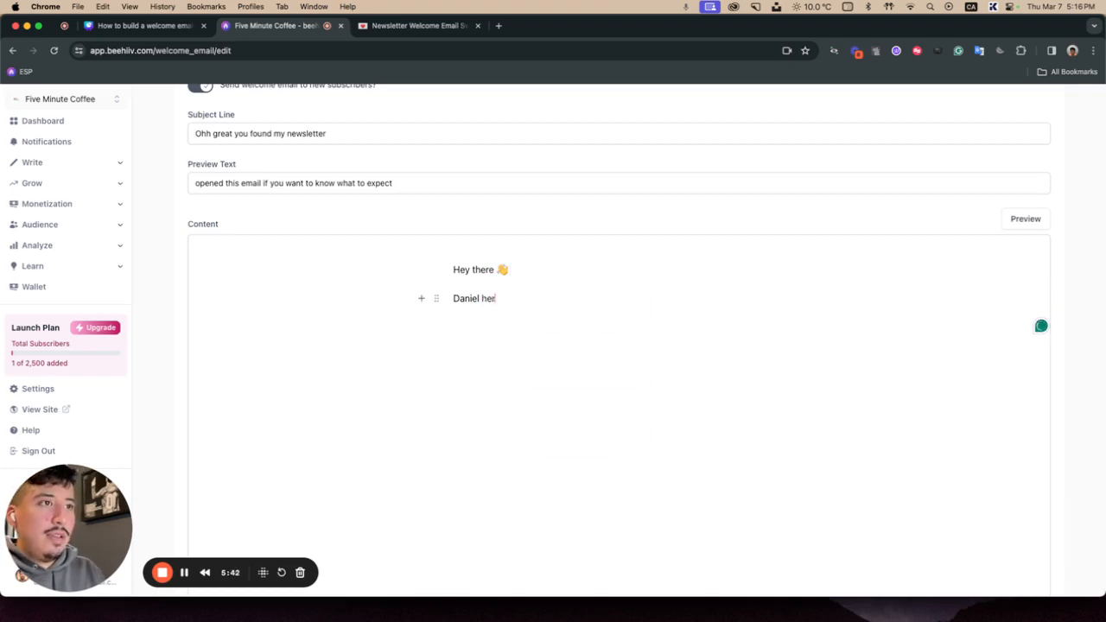
Step: Add the paragraph "Welcome to the Five Minute Coffee newsletter, glad you found this newsletter."
key(Return)
text(Welcoem to the)
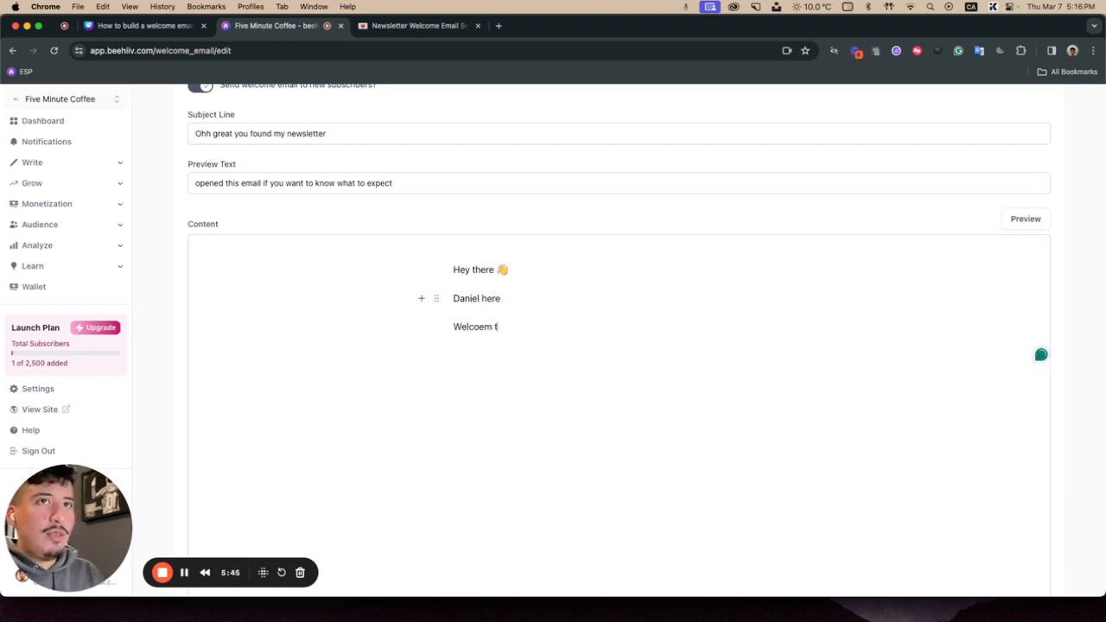
key(BackSpace)
key(BackSpace)
key(BackSpace)
key(BackSpace)
key(BackSpace)
key(BackSpace)
key(BackSpace)
key(BackSpace)
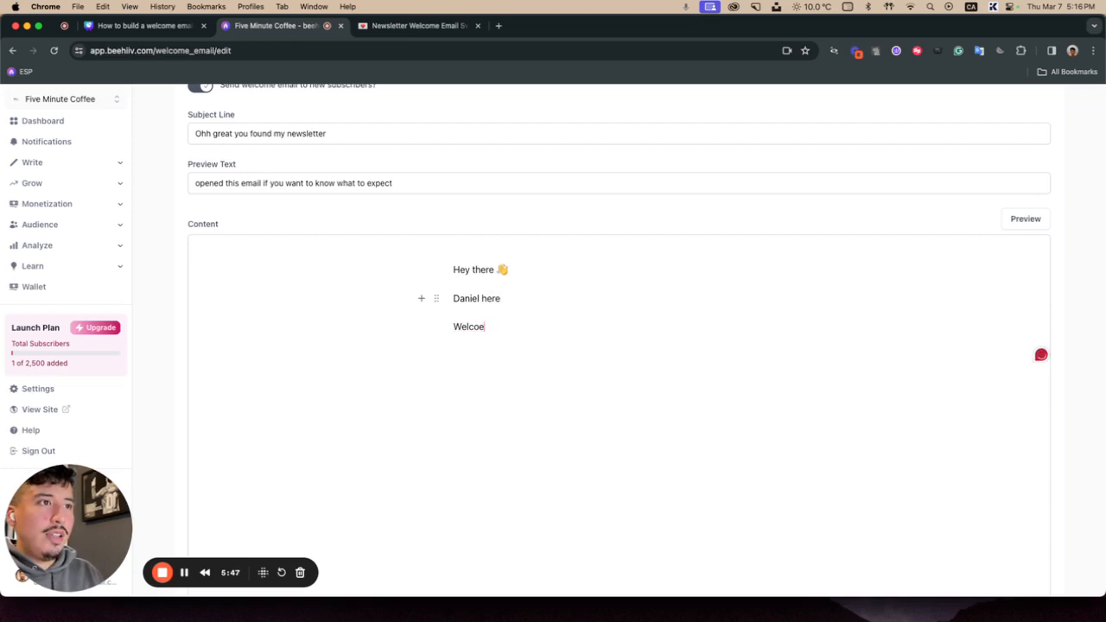
text(me to the )
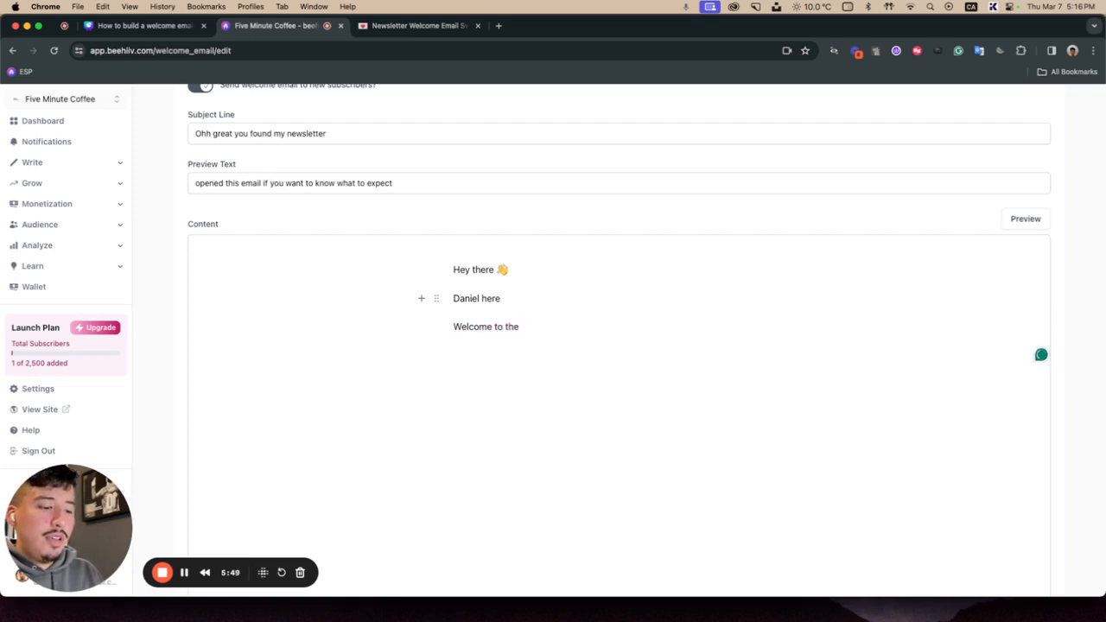
text(Five ub)
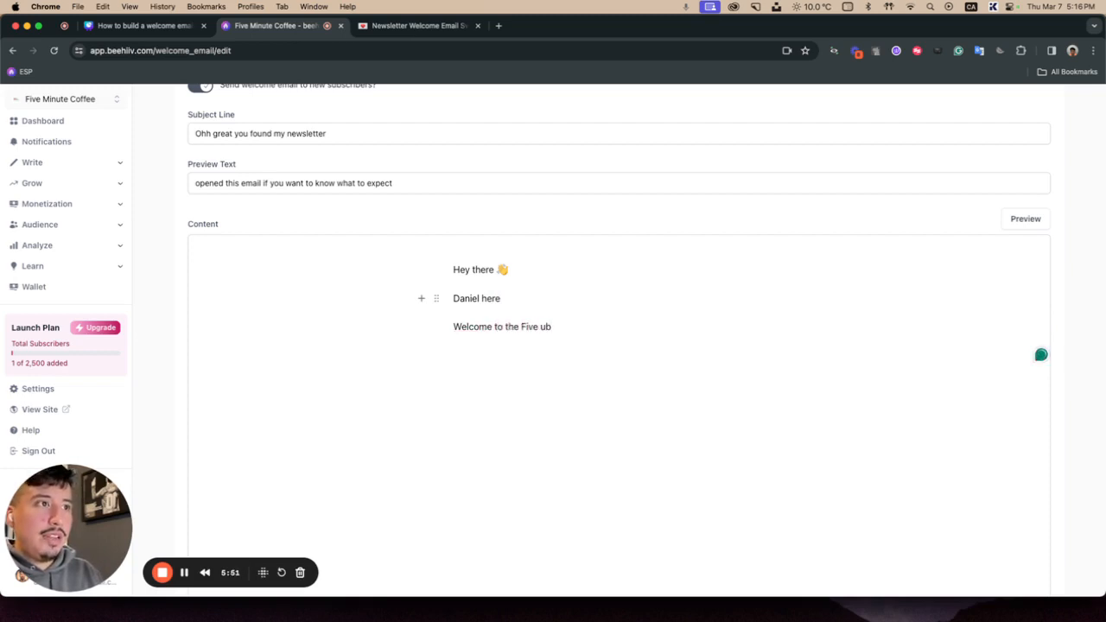
key(BackSpace)
key(BackSpace)
text(Minute Coffee)
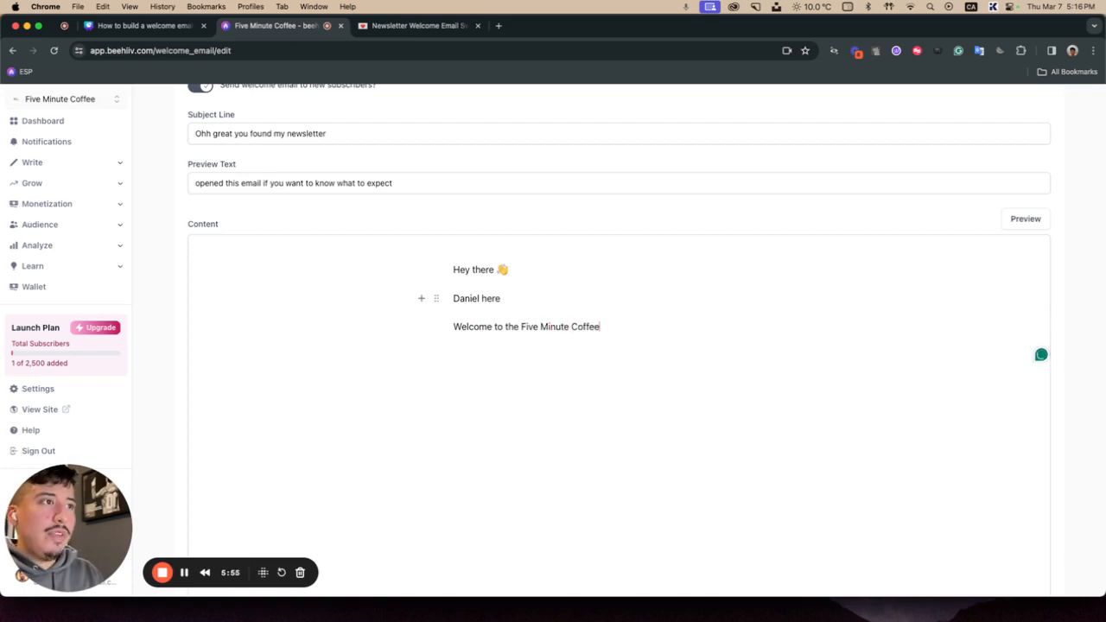
text( newslette)
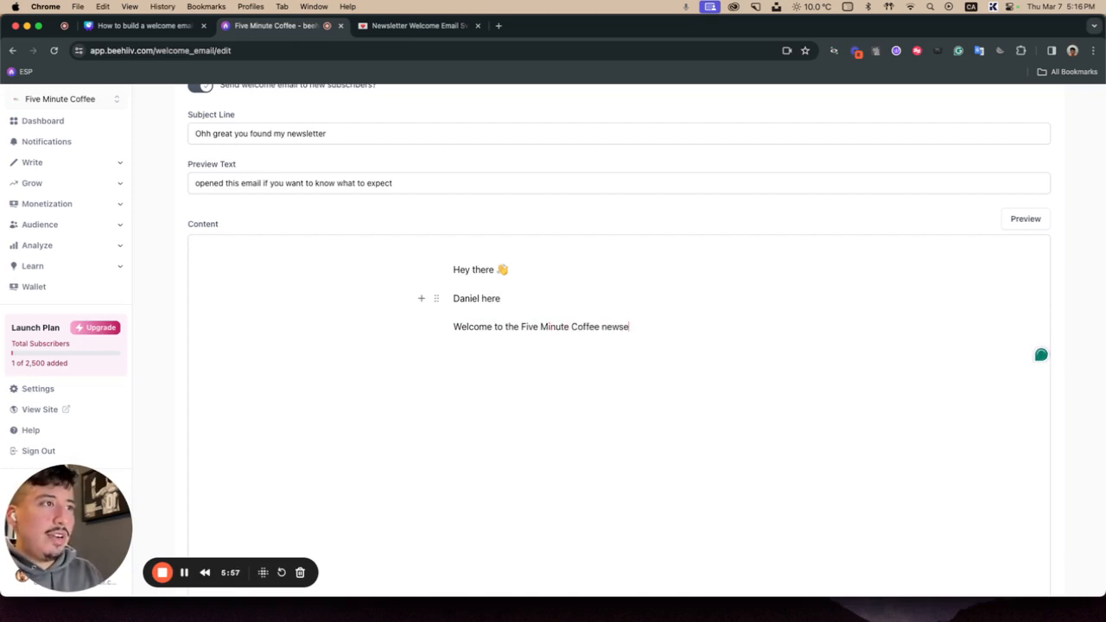
text(r, gl)
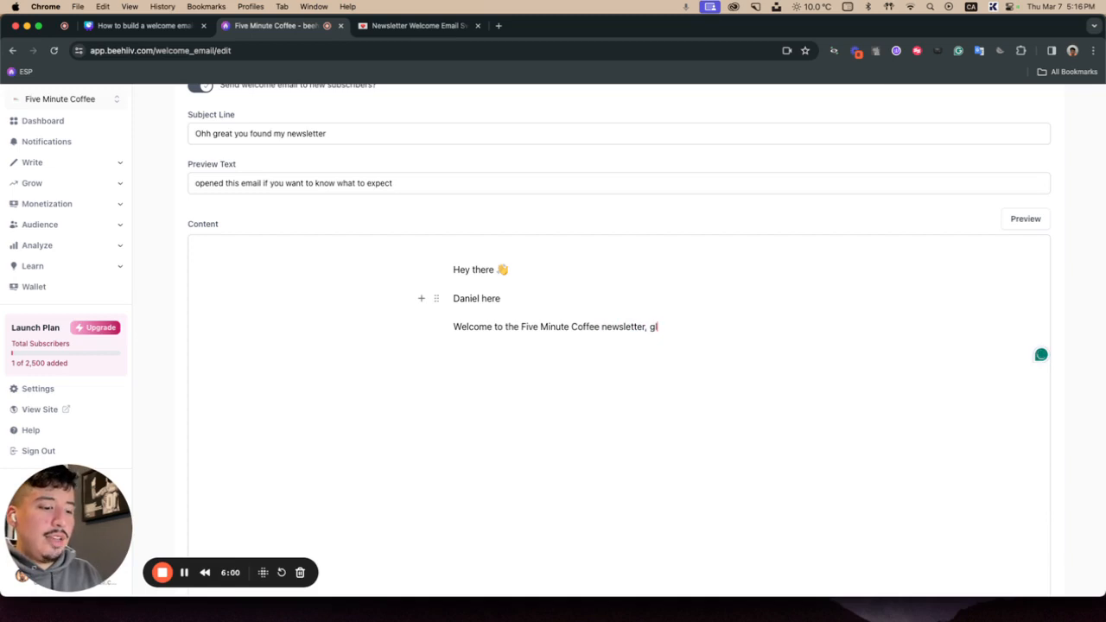
text(ad you found)
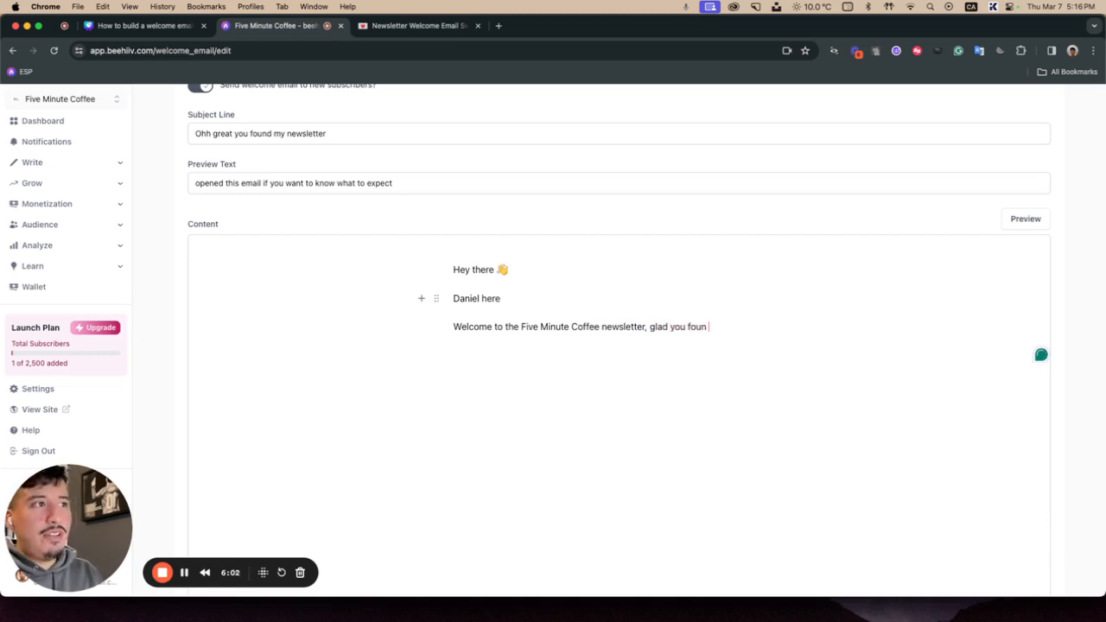
key(BackSpace)
text(d this)
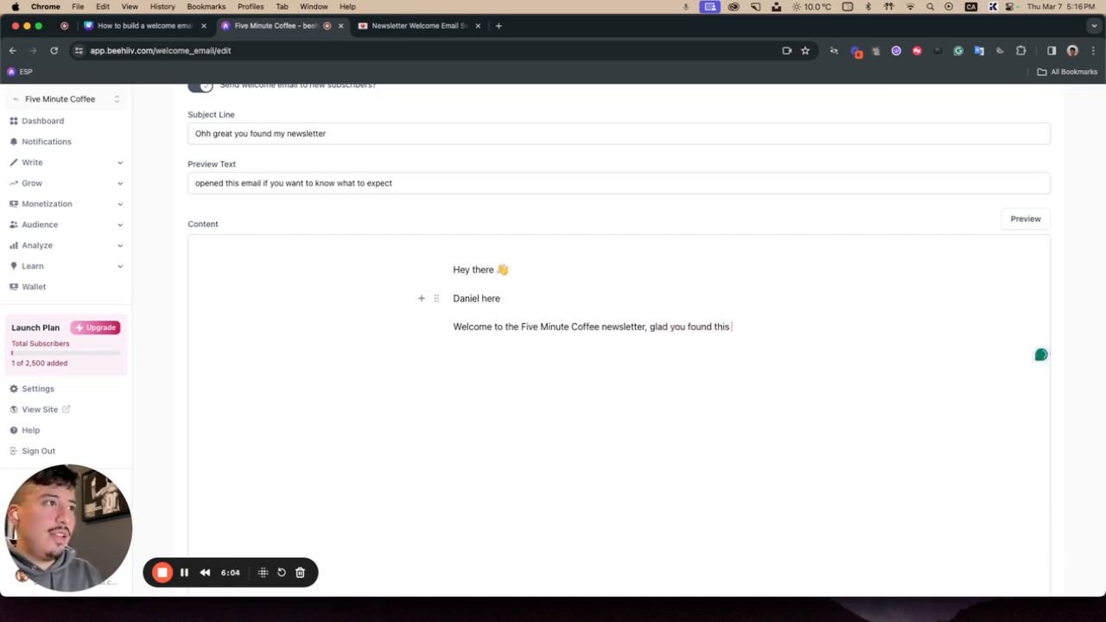
text( newsletter.)
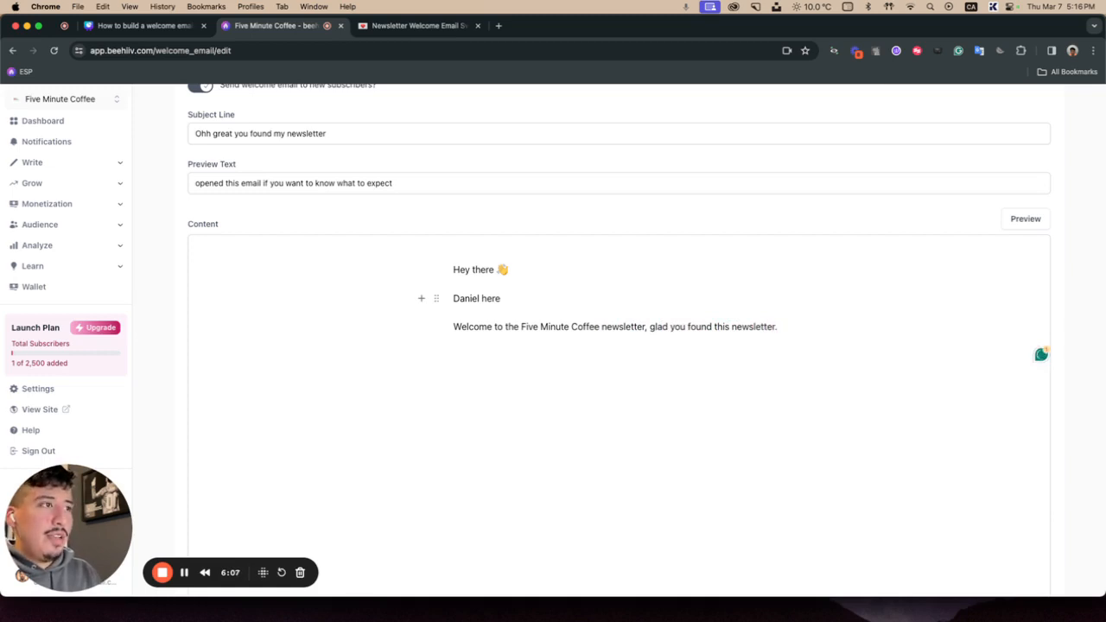
Step: Add a new line reading "What to expect from this newsletter going forward" below the welcome paragraph
key(Return)
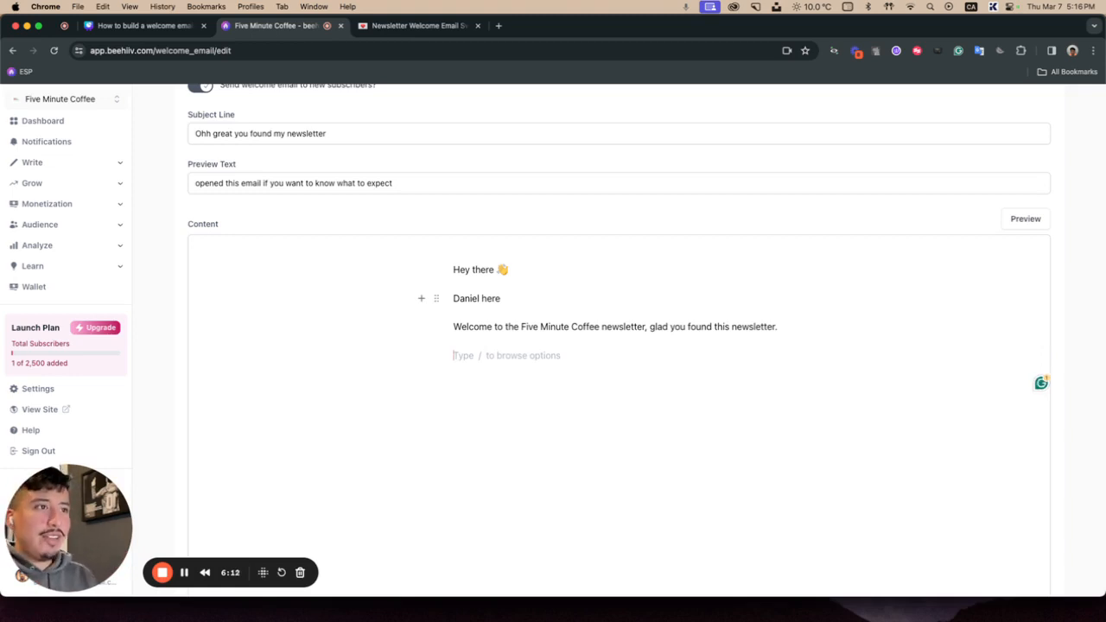
text(What to expect)
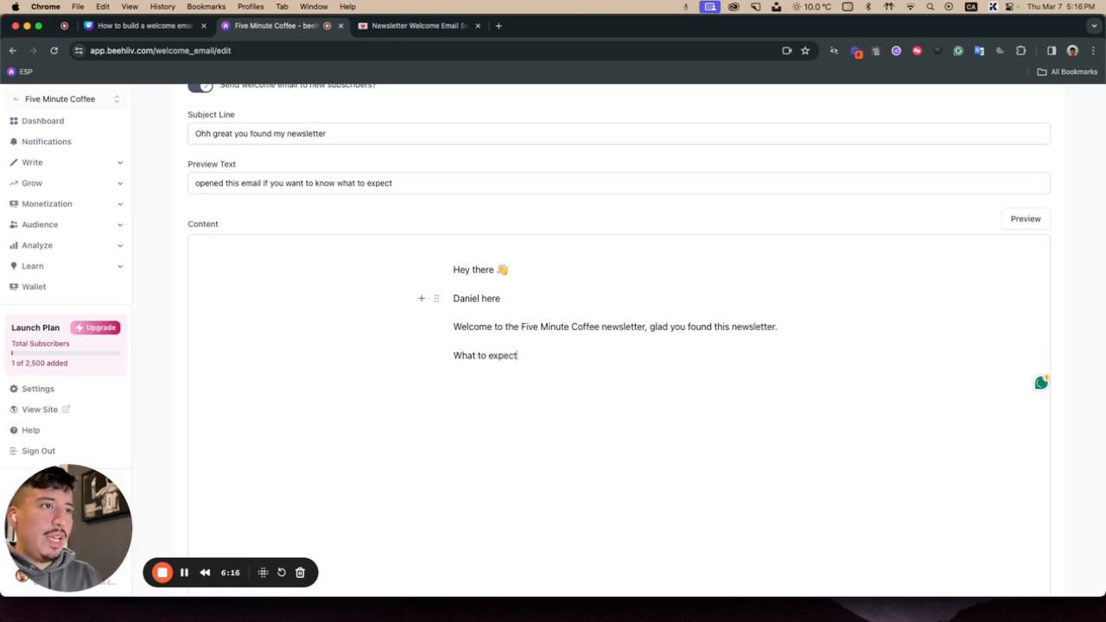
text( from this newsl)
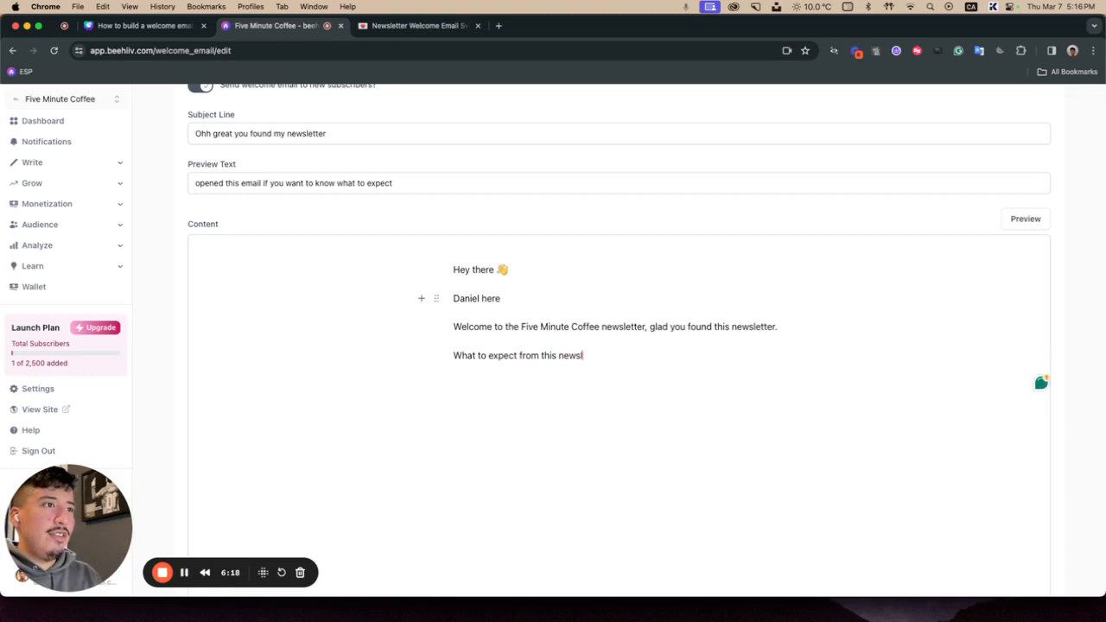
text(etter going g)
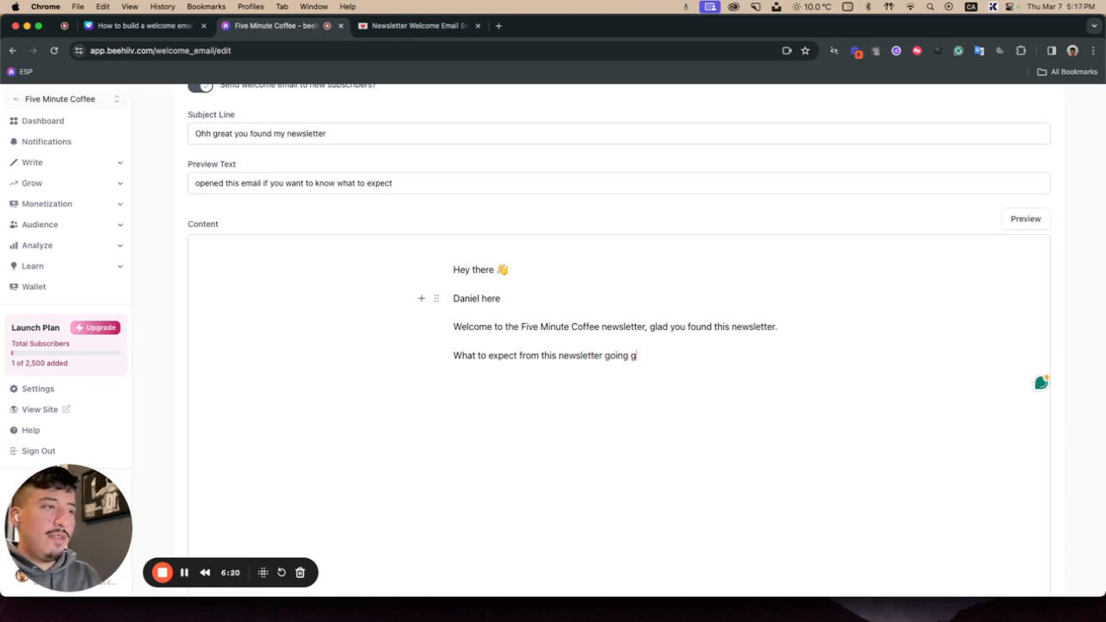
key(BackSpace)
text(forward)
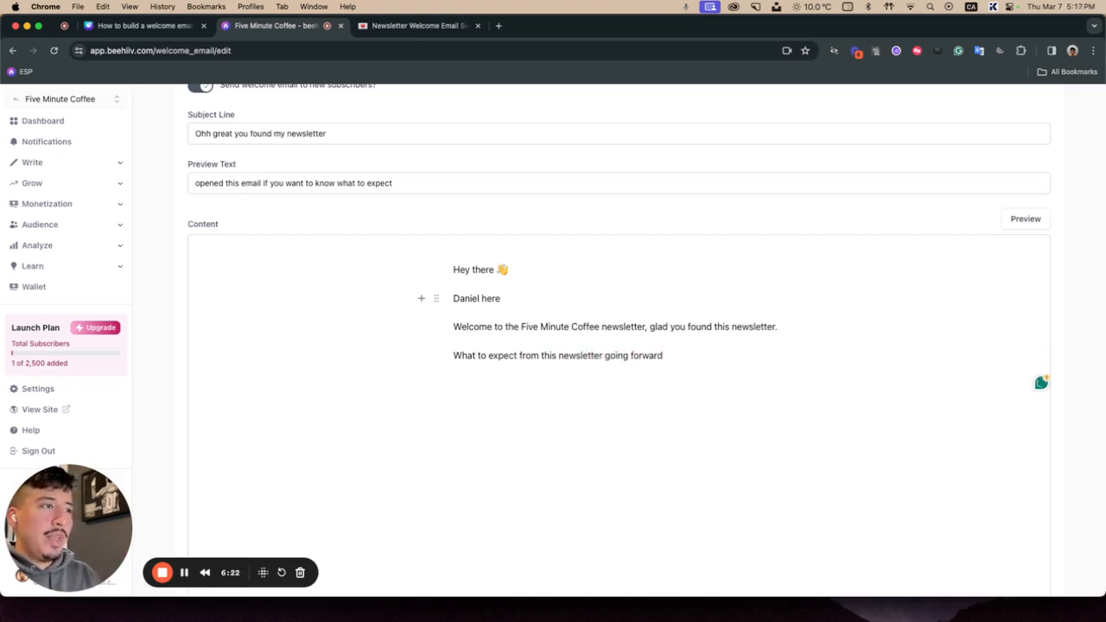
Step: Start a bulleted list with three placeholder items "point", "point 2" and "point 3"
key(Return)
text(- )
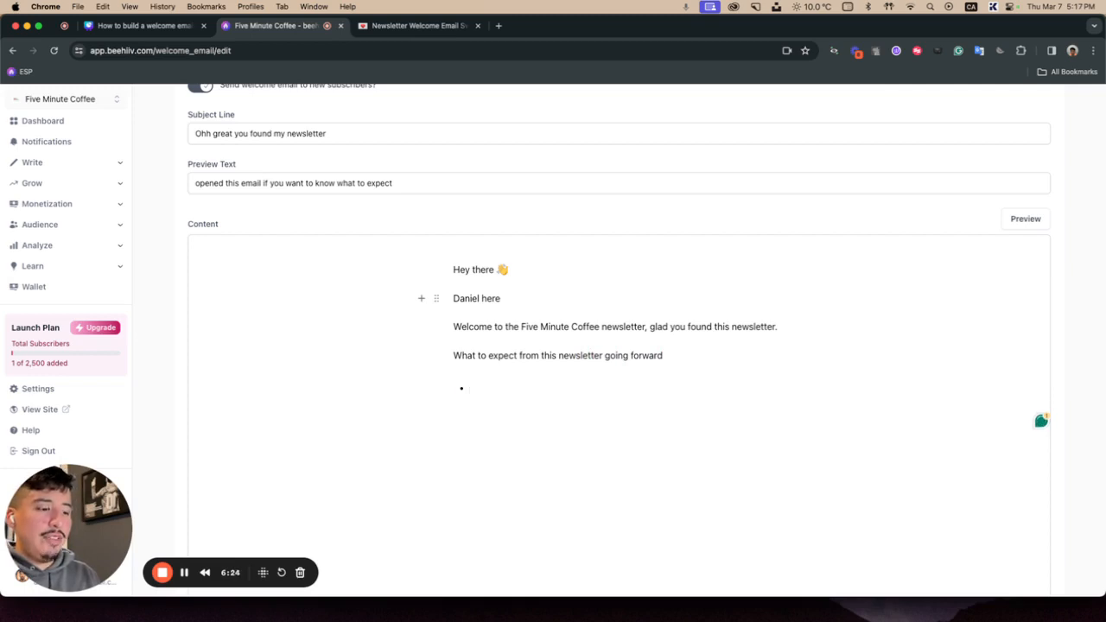
text(point)
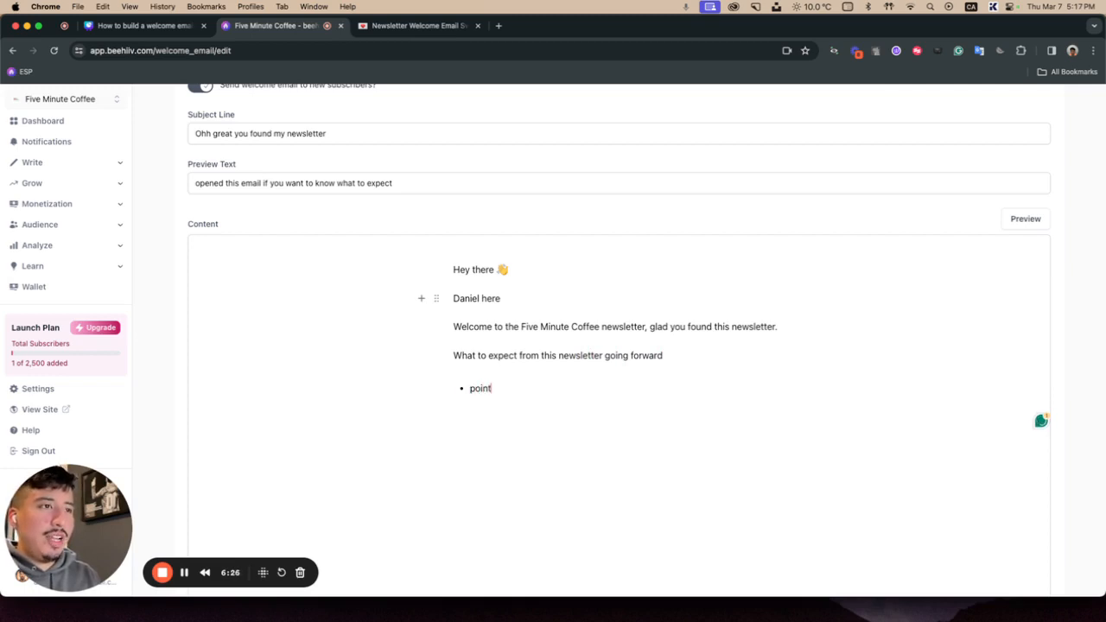
key(Return)
text(point 2)
key(Return)
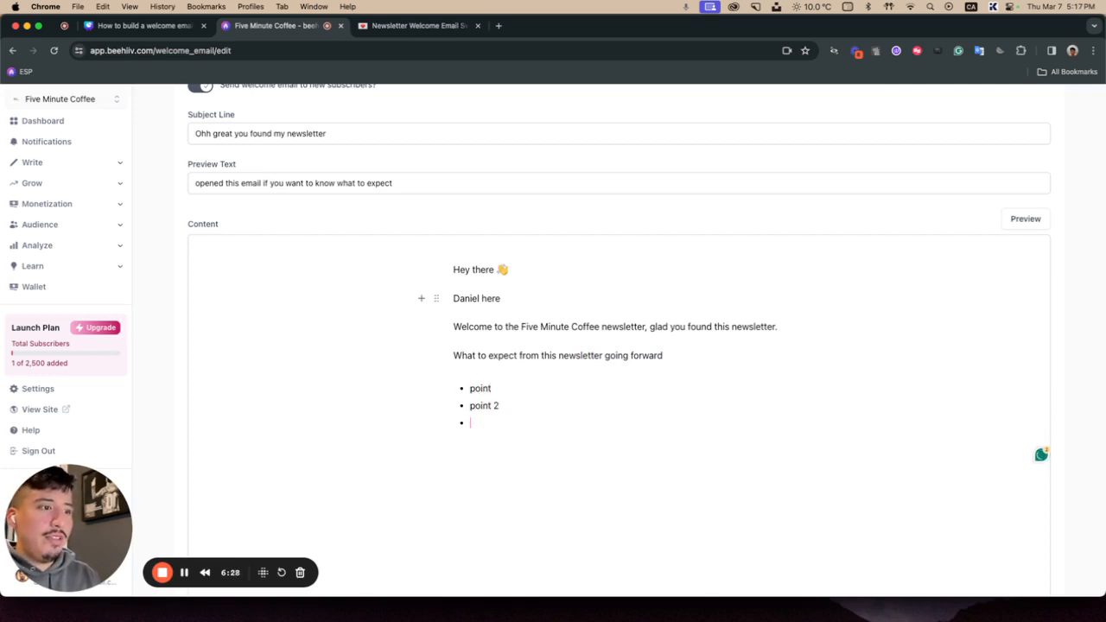
text(point 4)
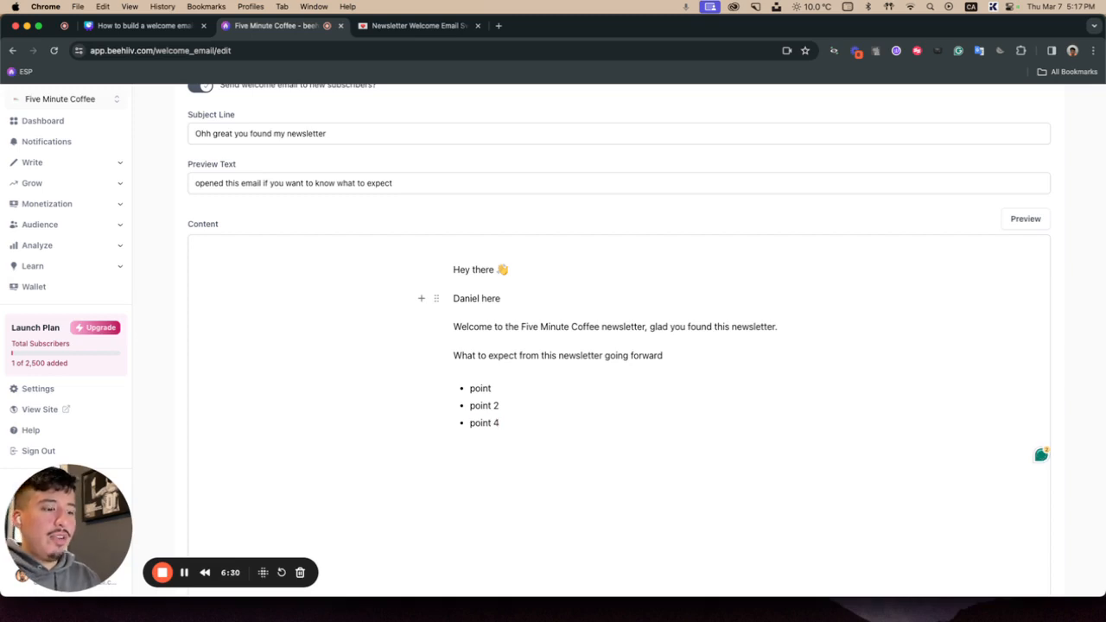
key(BackSpace)
text(3)
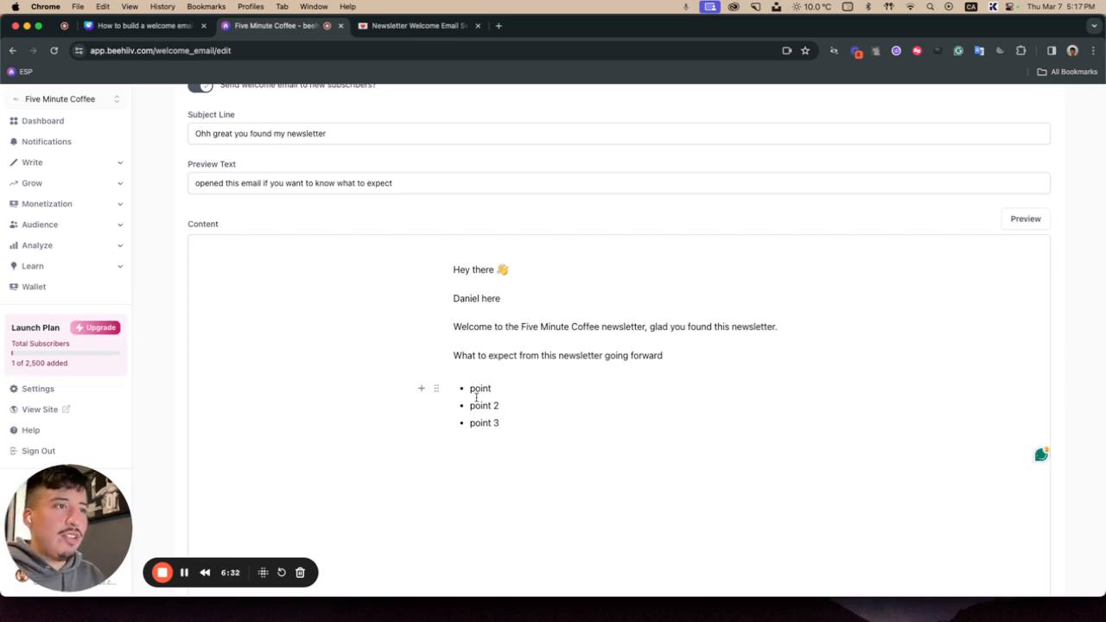
Step: Replace the first two bullets with "Book reviews" and "Off course coffee reviews (hence the name)"
double_click(480, 388)
text(Boo)
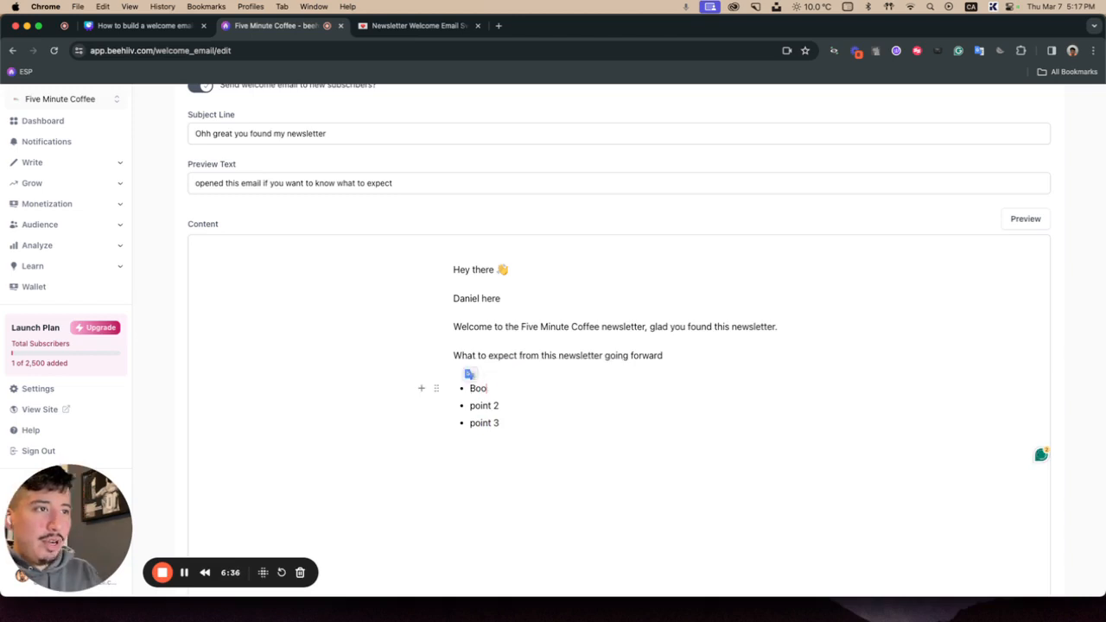
text(k reviews)
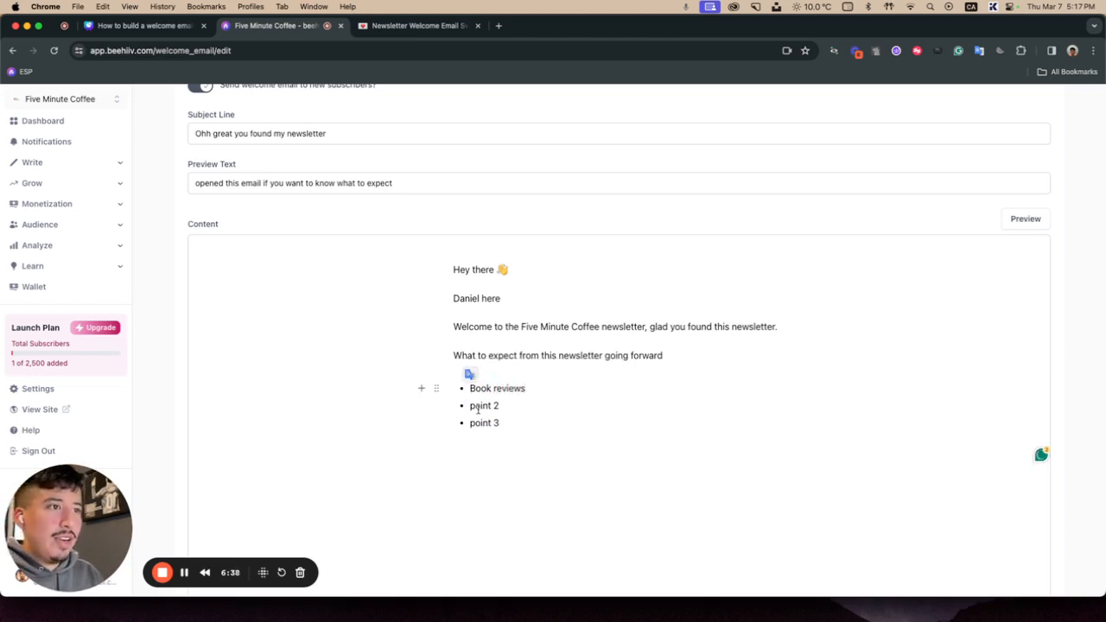
double_click(478, 410)
key(BackSpace)
key(Delete)
key(Delete)
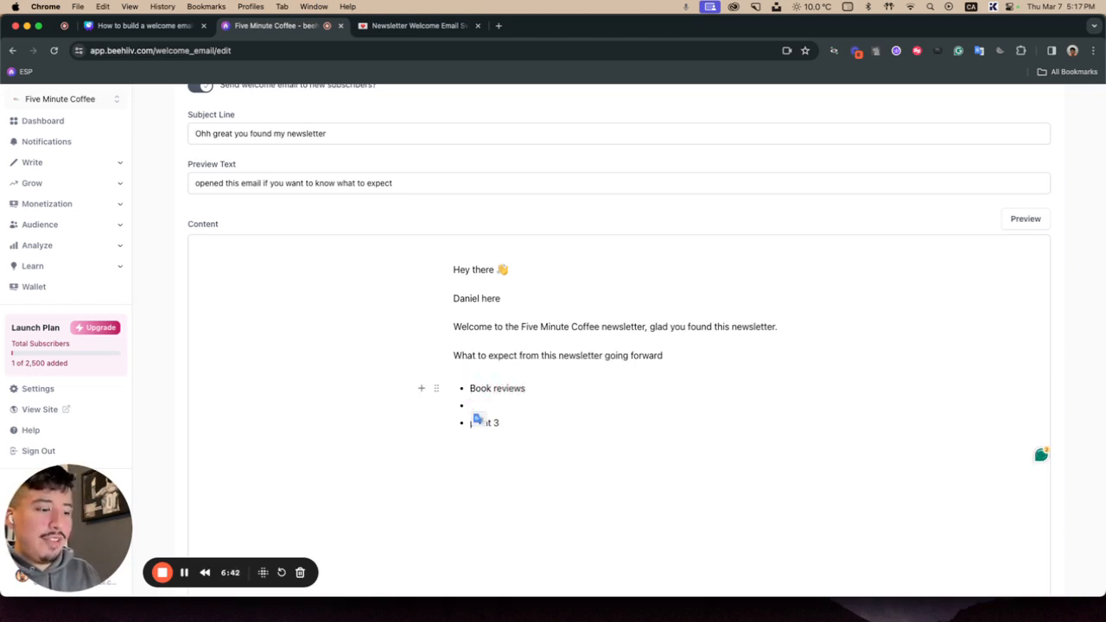
text(Off cours)
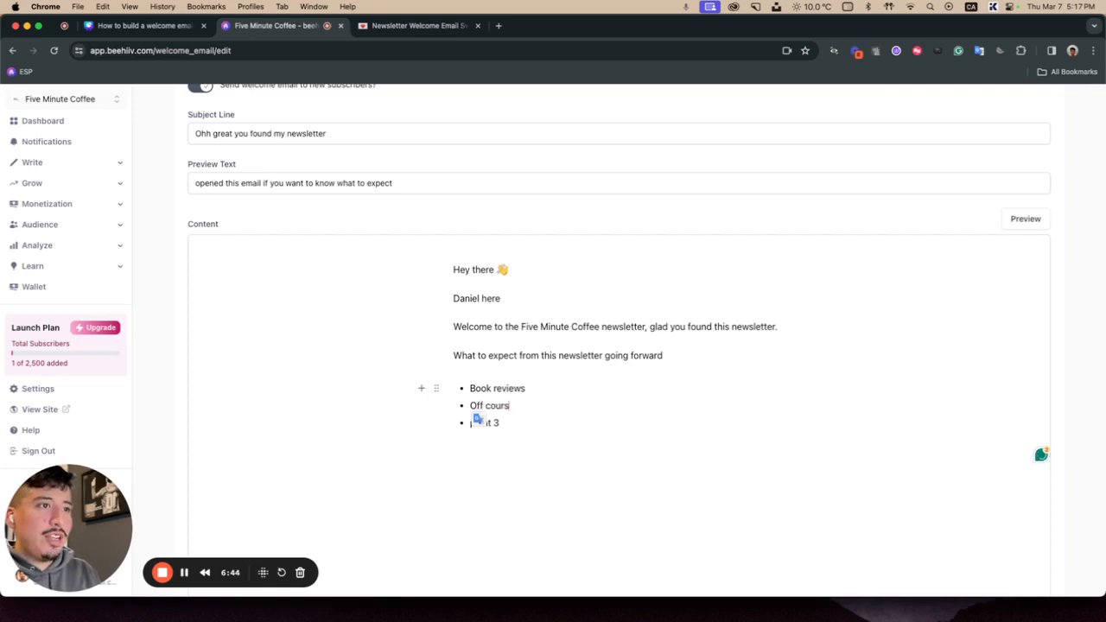
text(e coffee re)
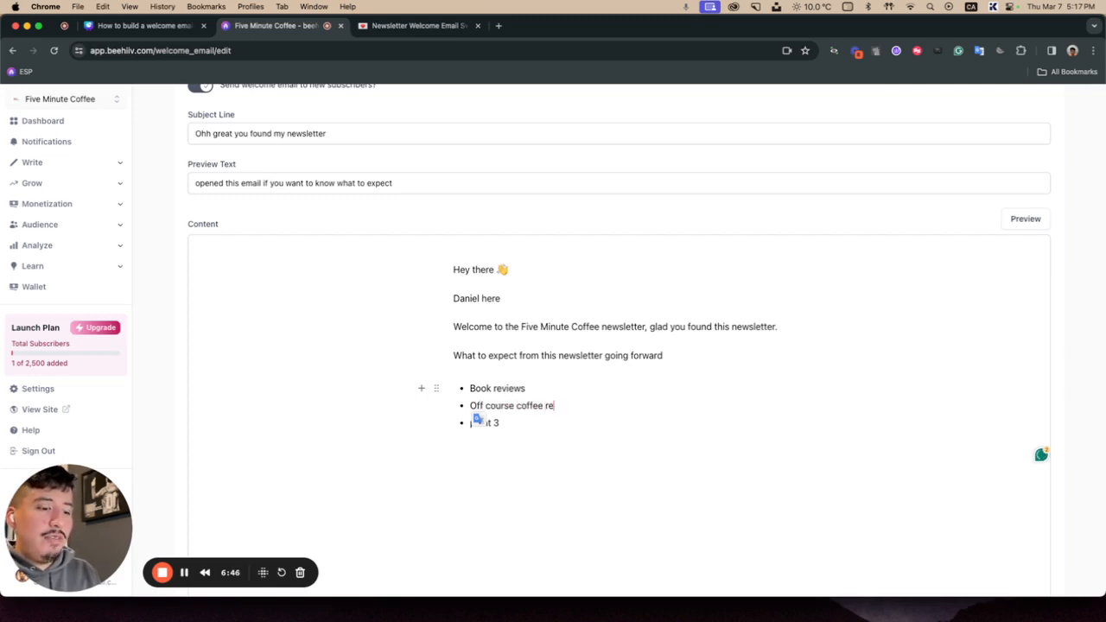
text(views (henc)
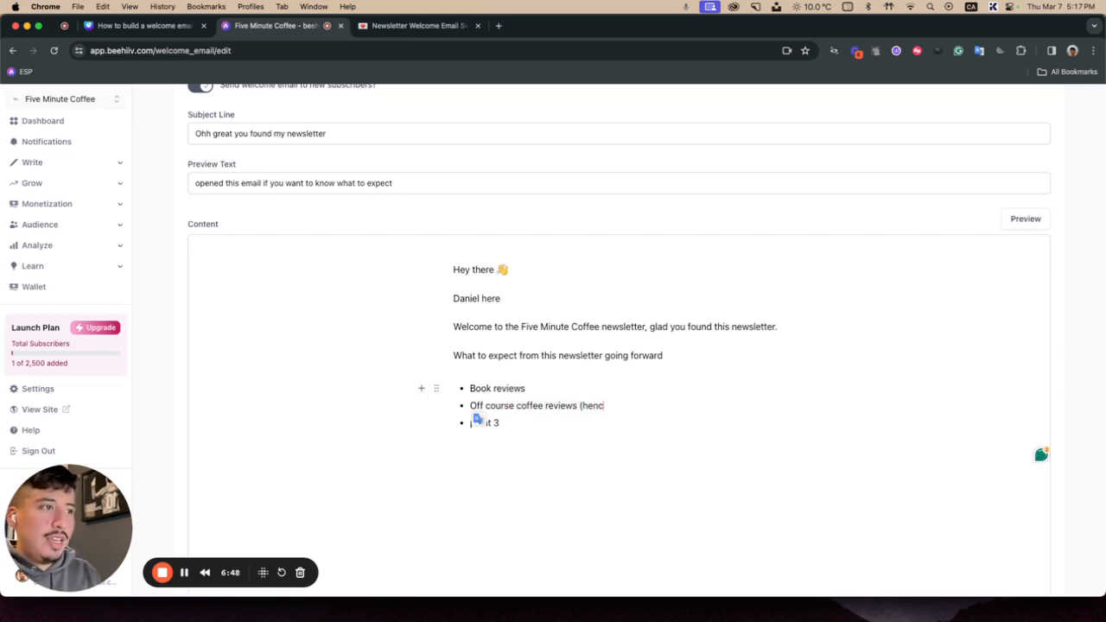
text(e the name))
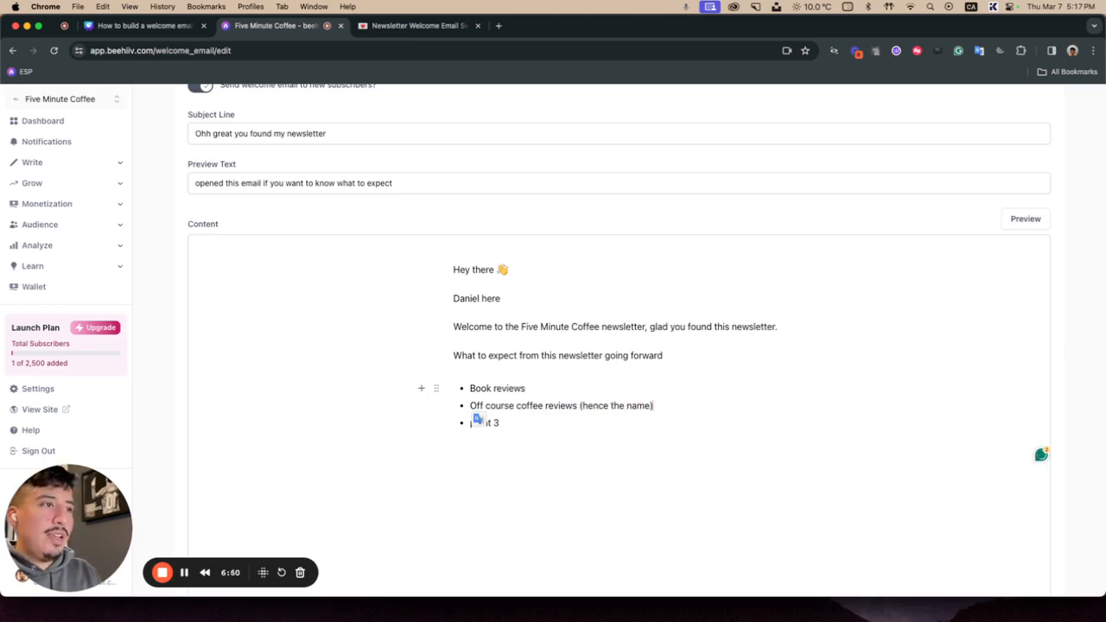
Step: Replace the third bullet's text with "Productivity things"
double_click(493, 423)
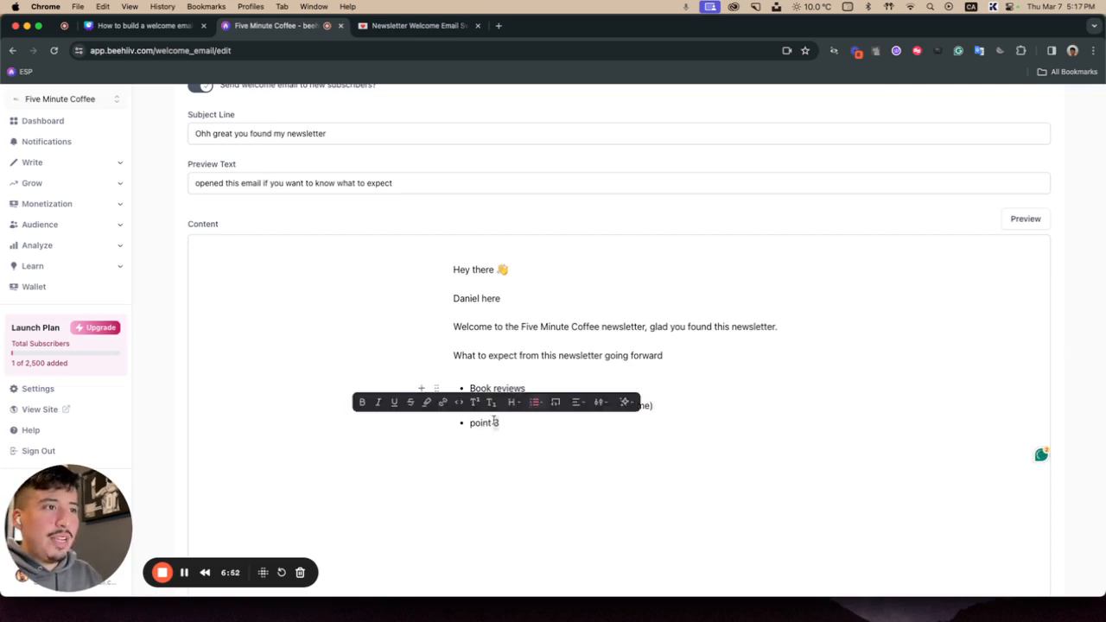
click(481, 421)
triple_click(480, 422)
text(Productivi)
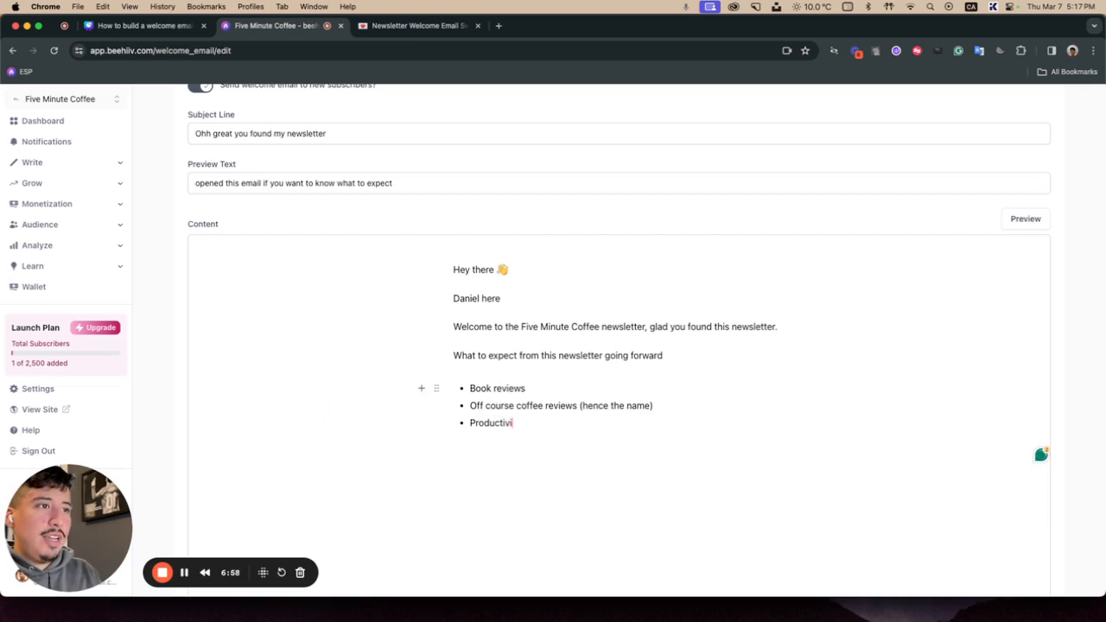
text(ty stu)
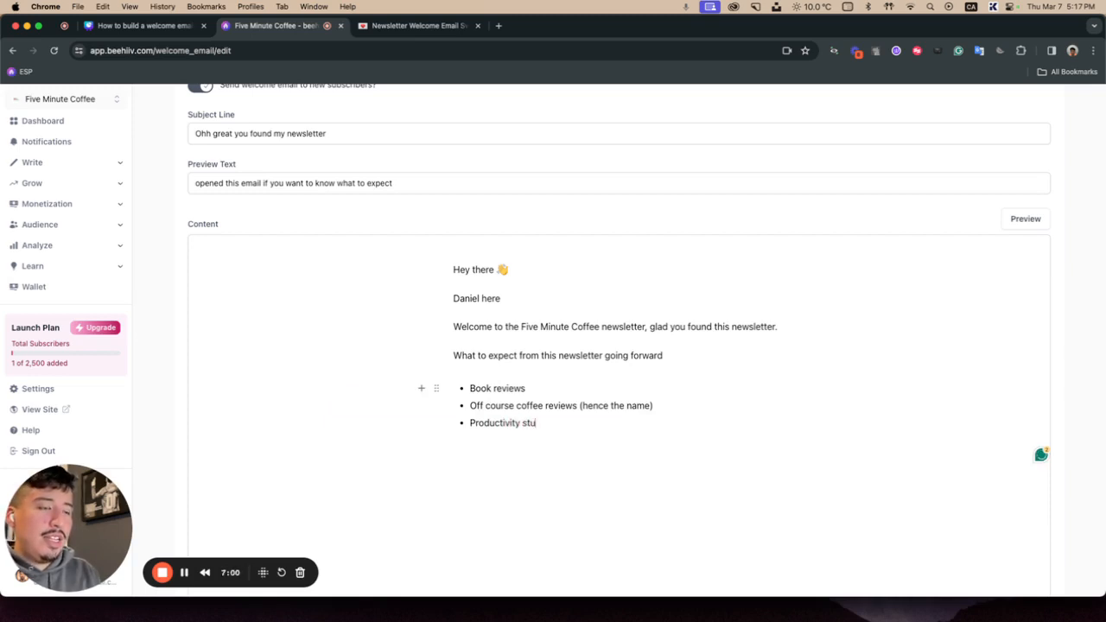
key(BackSpace)
key(BackSpace)
key(BackSpace)
text(things)
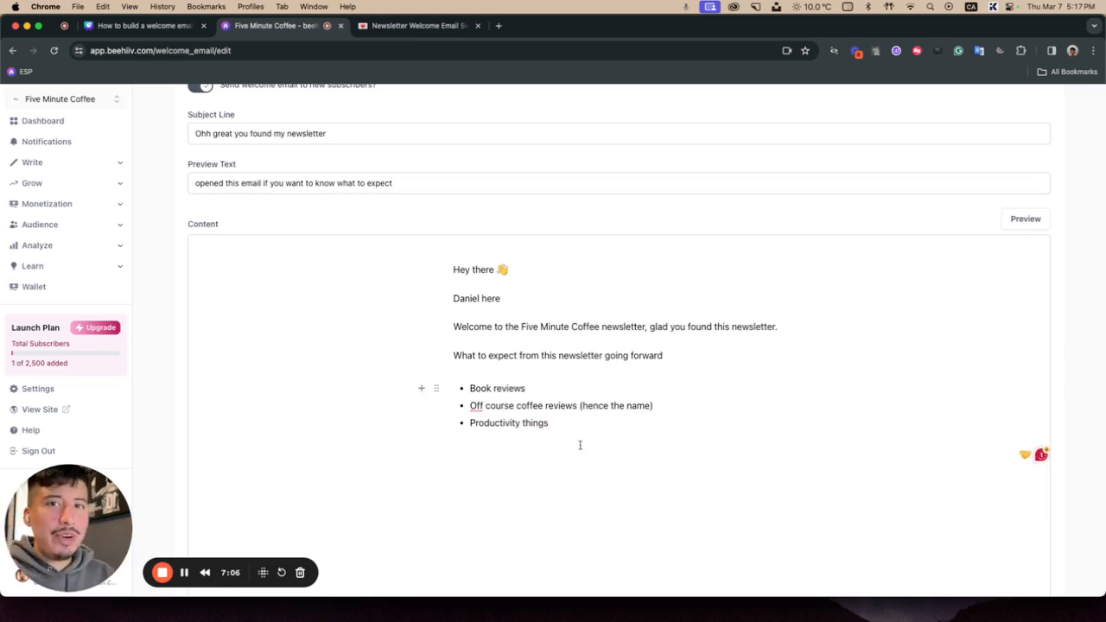
Step: Correct the misspelled "Off" to "Of" in the coffee reviews bullet
click(474, 406)
click(504, 439)
click(508, 441)
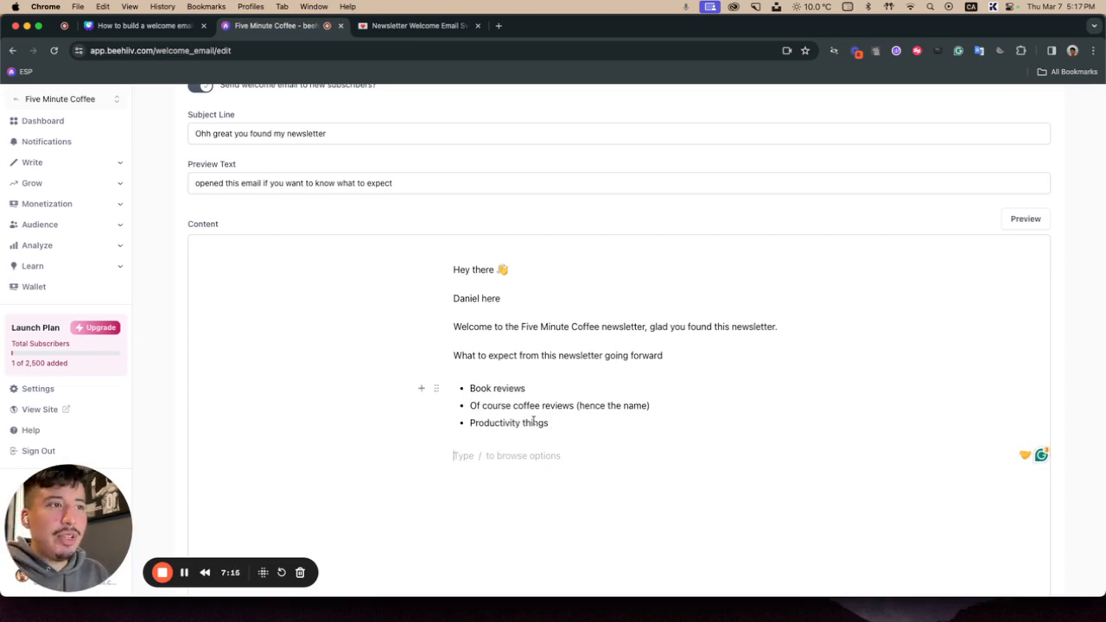
Step: Add the lines "Sounds good?" and "Alright" as separate paragraphs below the bullet list
mouse_move(470, 389)
mouse_down()
mouse_move(523, 389)
mouse_move(470, 404)
mouse_up()
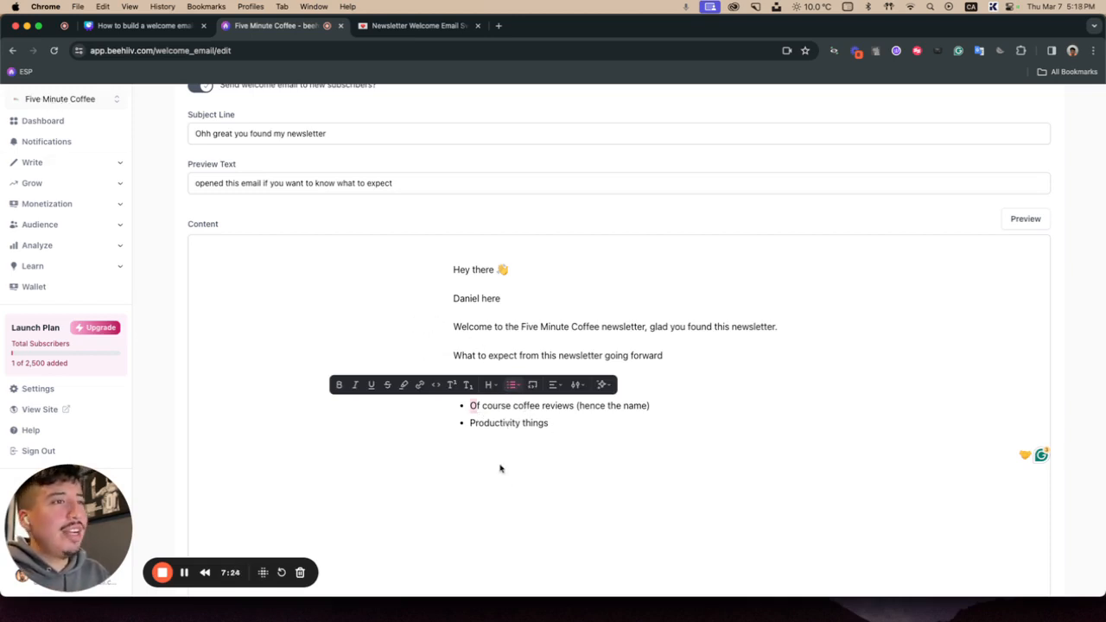
drag(499, 468, 494, 446)
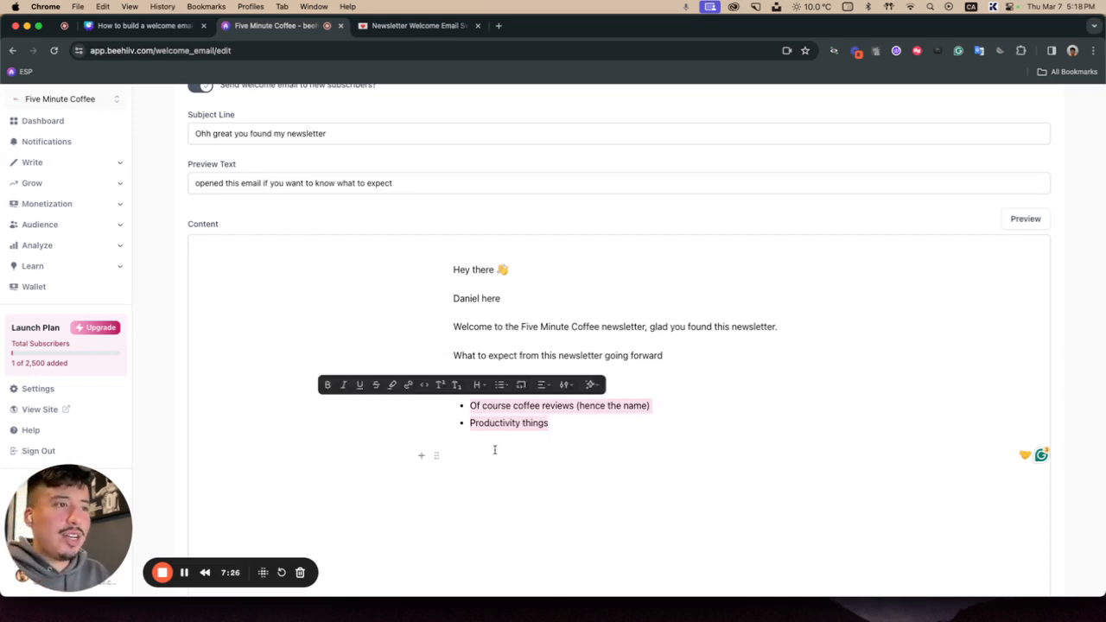
click(495, 452)
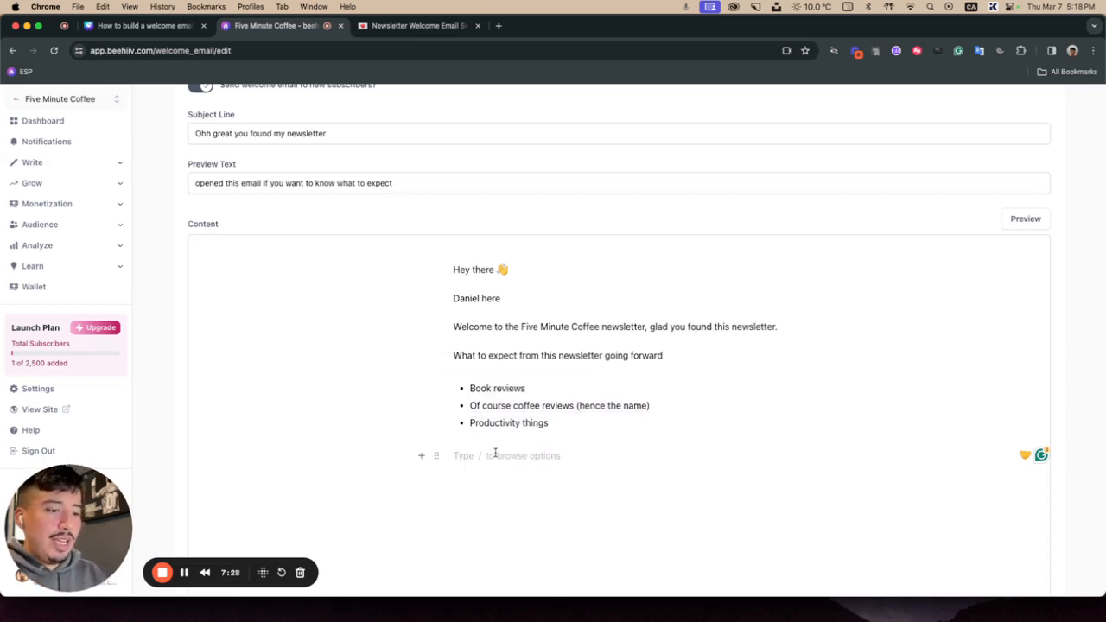
text(Sounds)
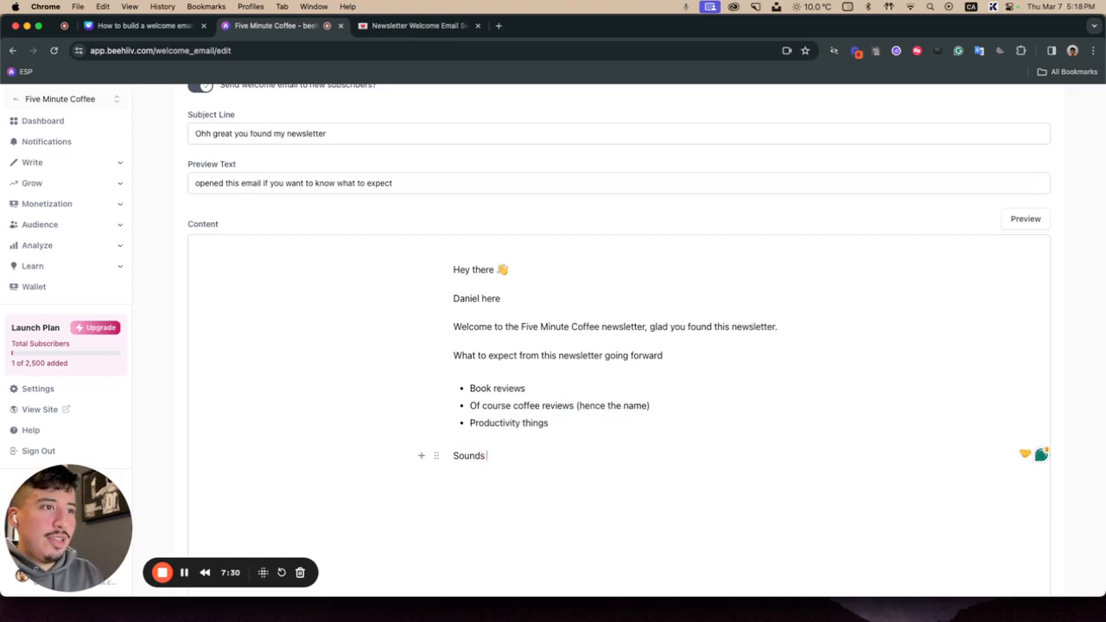
text( good?)
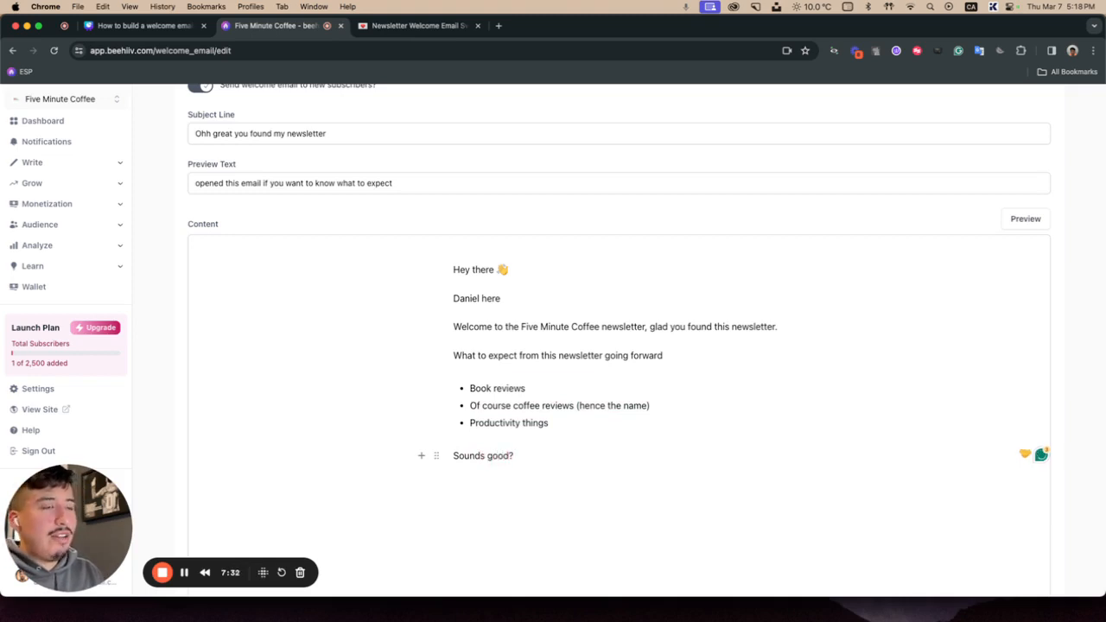
key(Return)
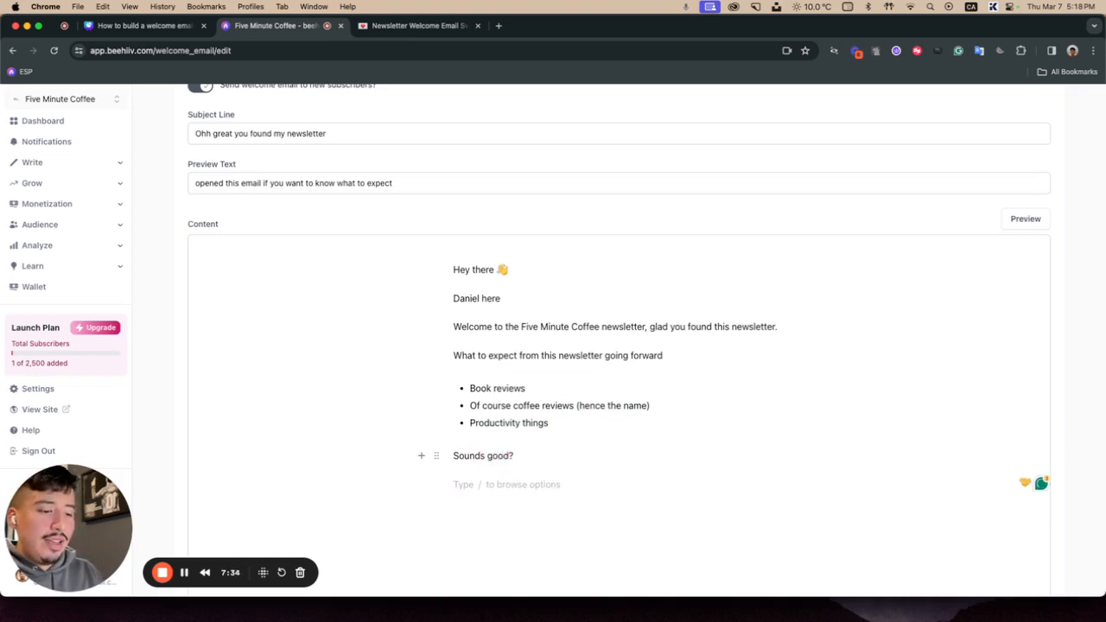
text(Alright)
key(Return)
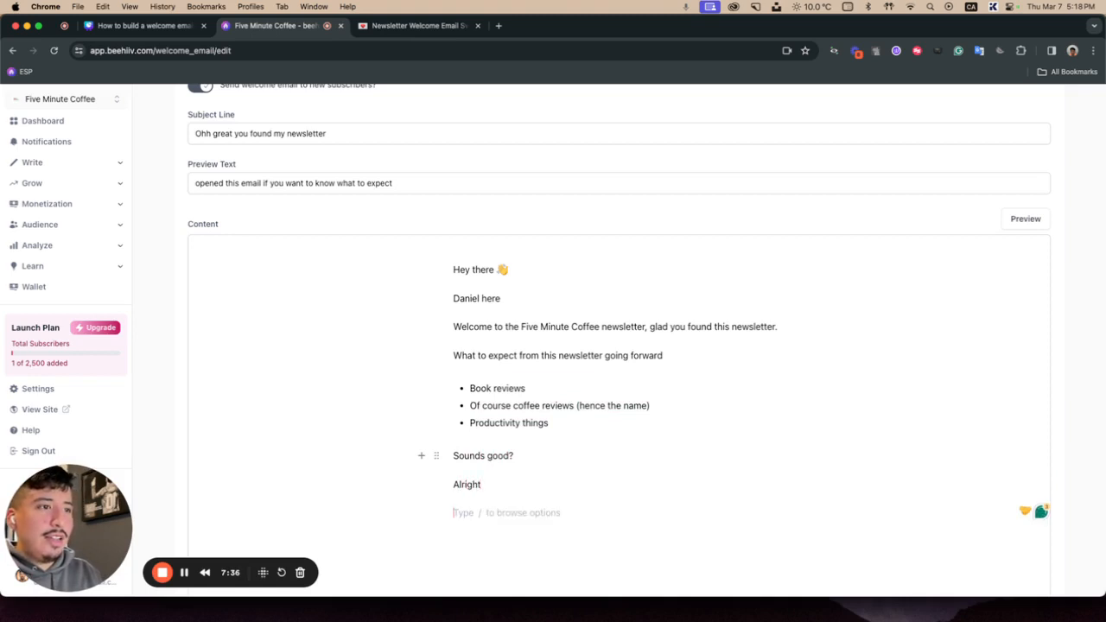
scroll(618, 345, down, 3)
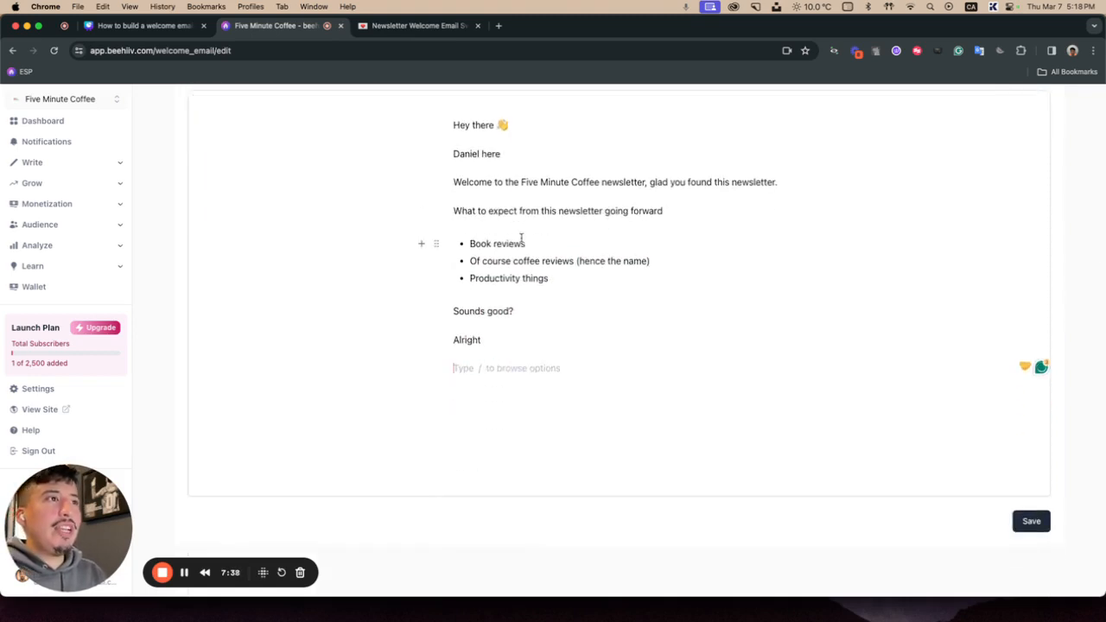
scroll(519, 242, up, 1)
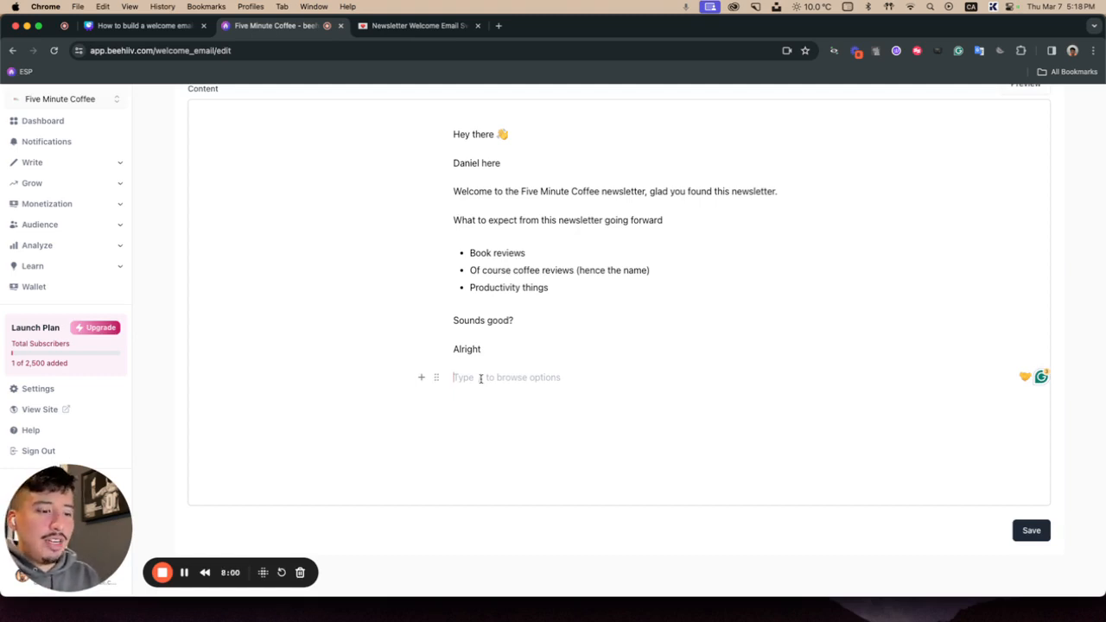
Step: Add the paragraph "Before you leave I have 1 question for you" and start a new line
text(Before )
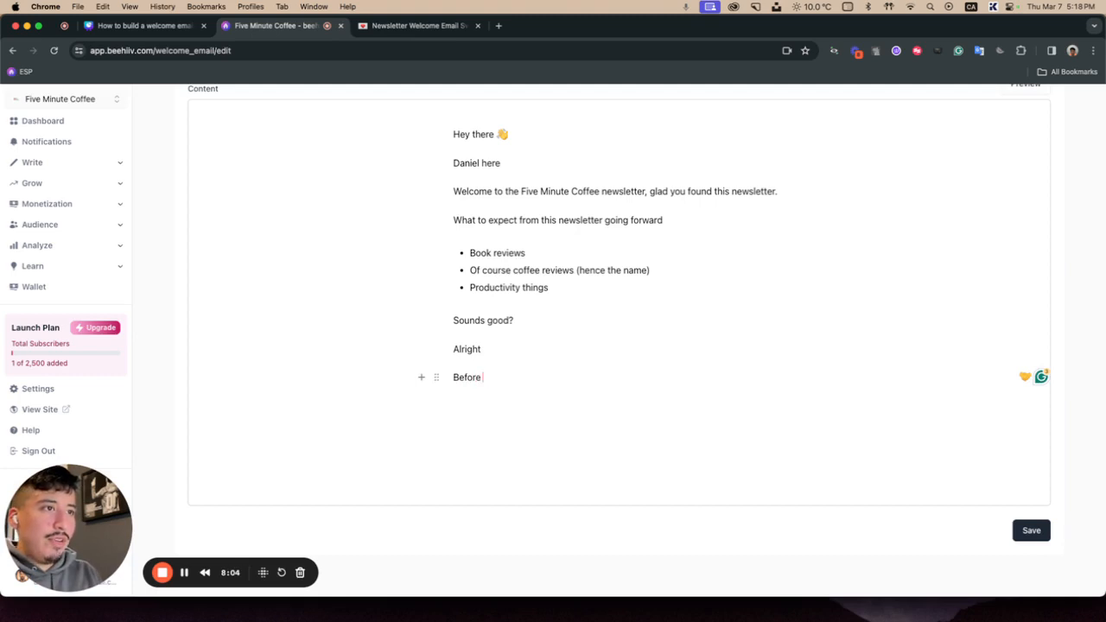
text(you leave I have )
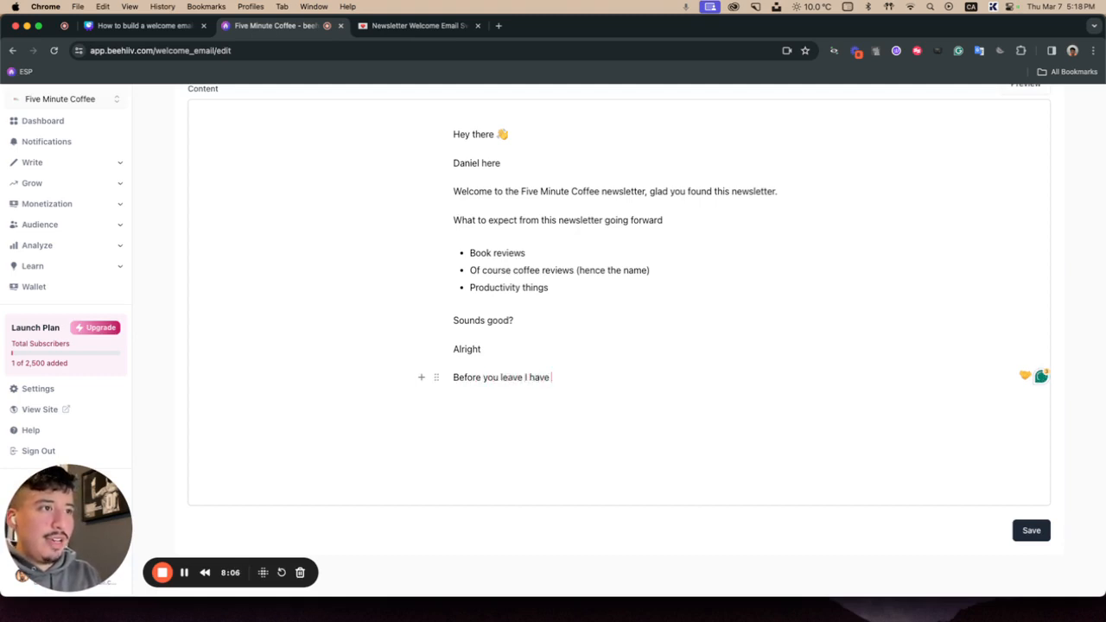
text(1 question)
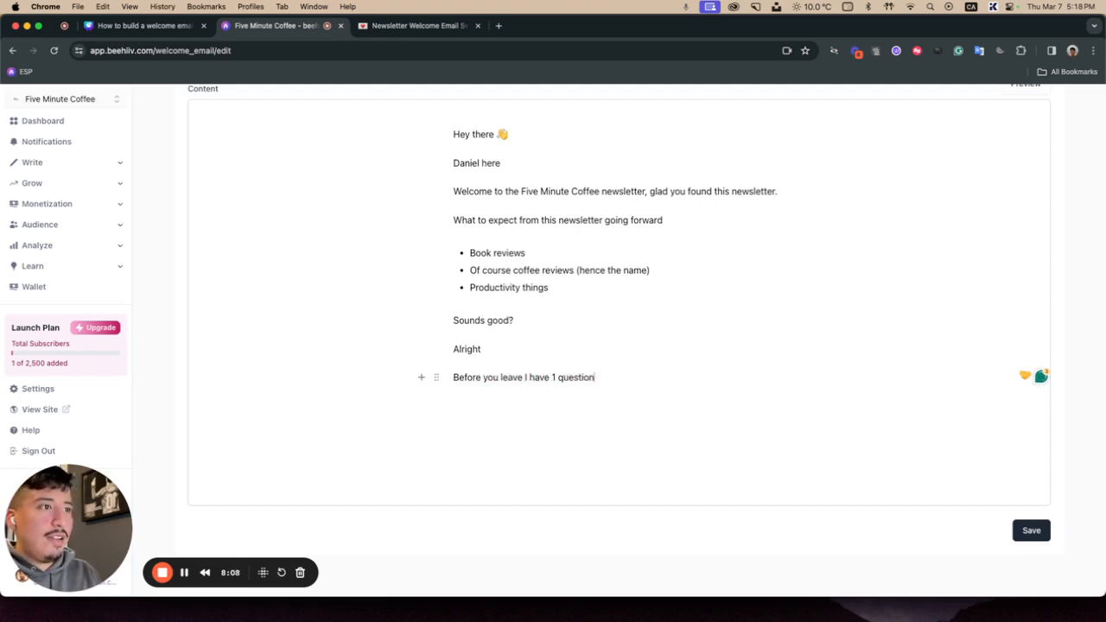
text( for you)
key(Return)
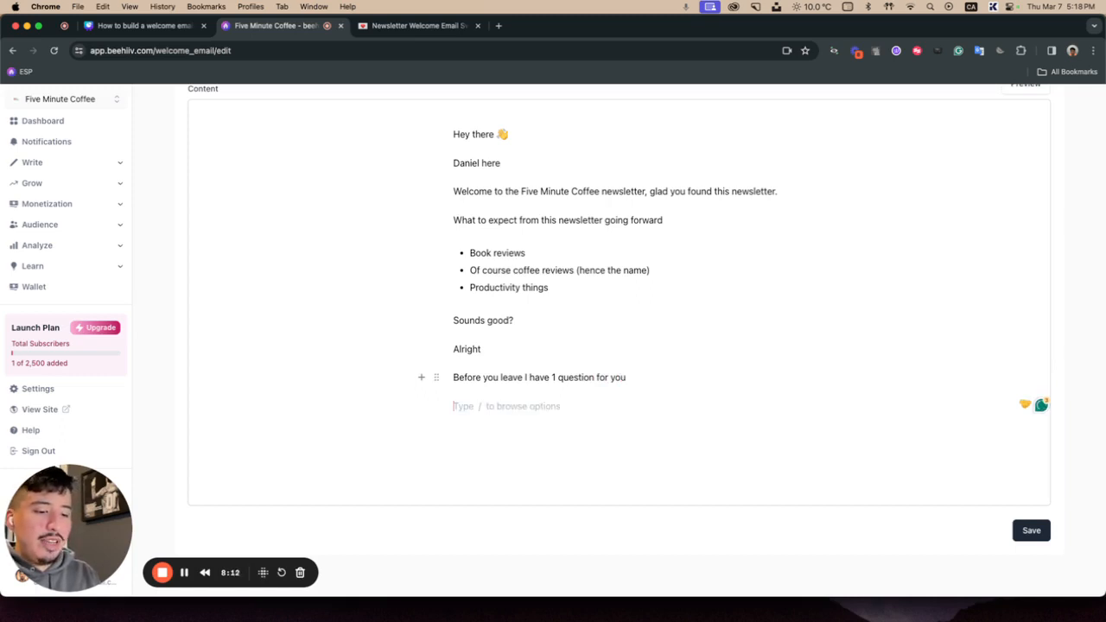
Step: Write the paragraph "What is your go-to coffee cup? reply to get a mystry" on the new line
text(What is your )
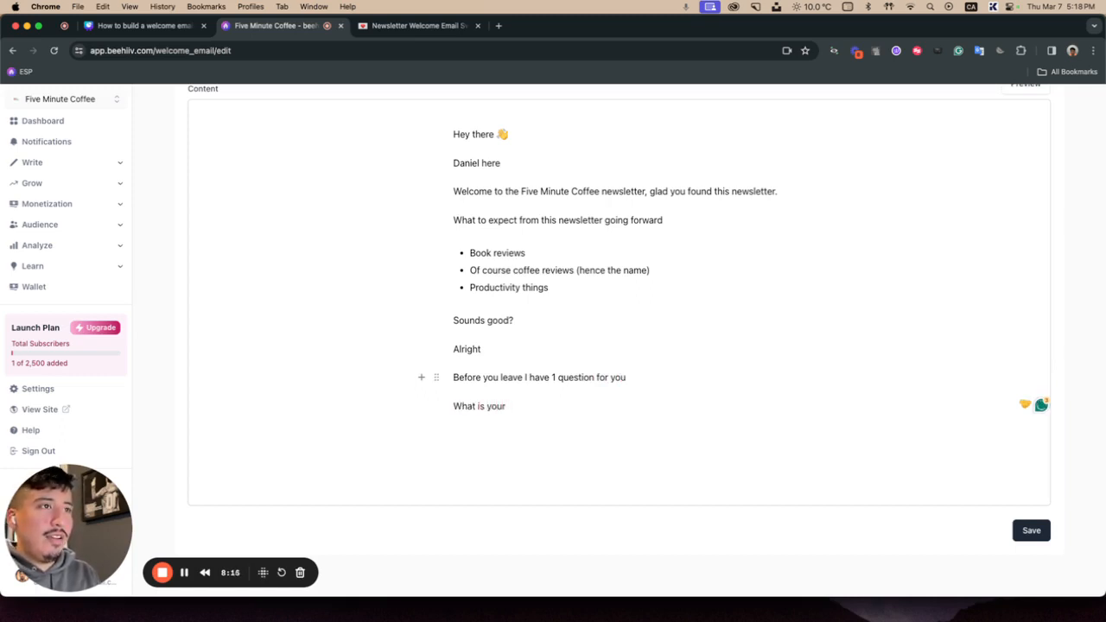
text(fa)
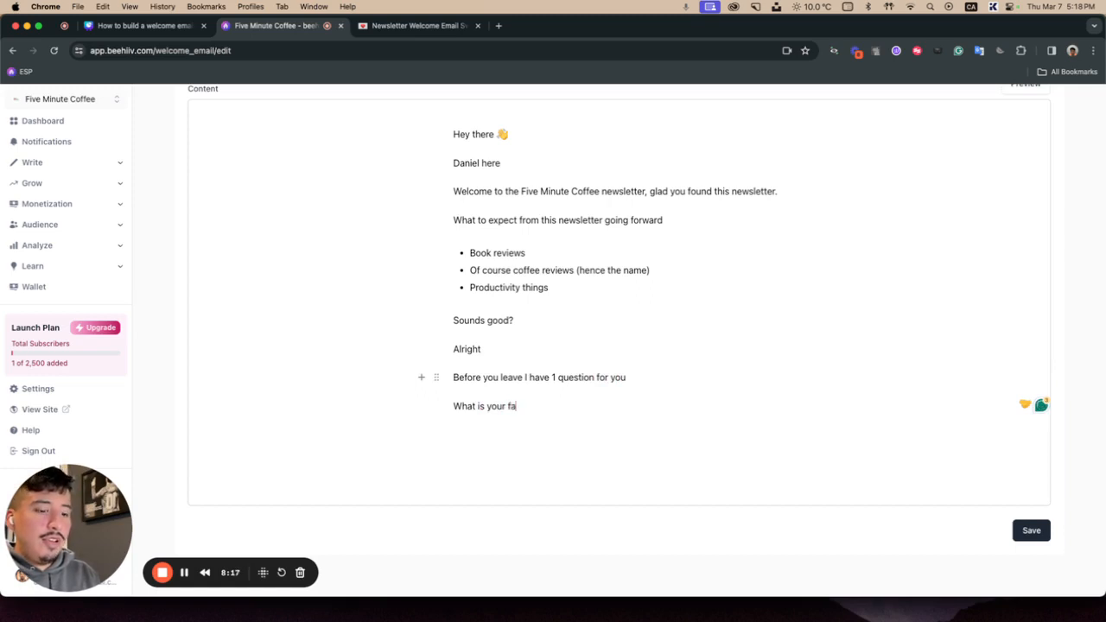
key(BackSpace)
key(BackSpace)
text(go)
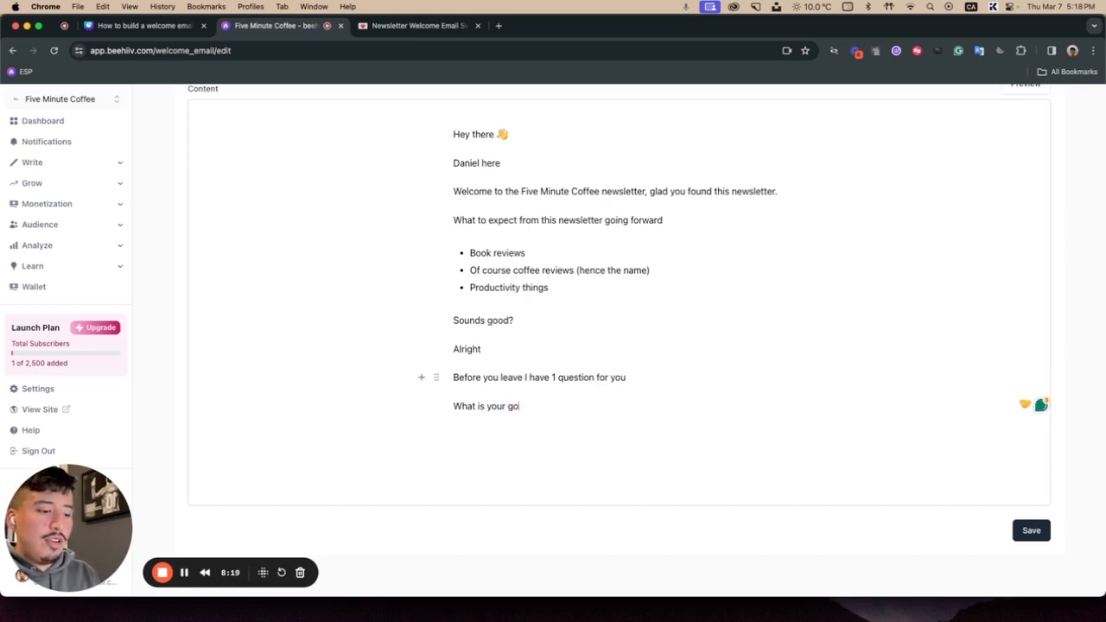
text(-to coffee )
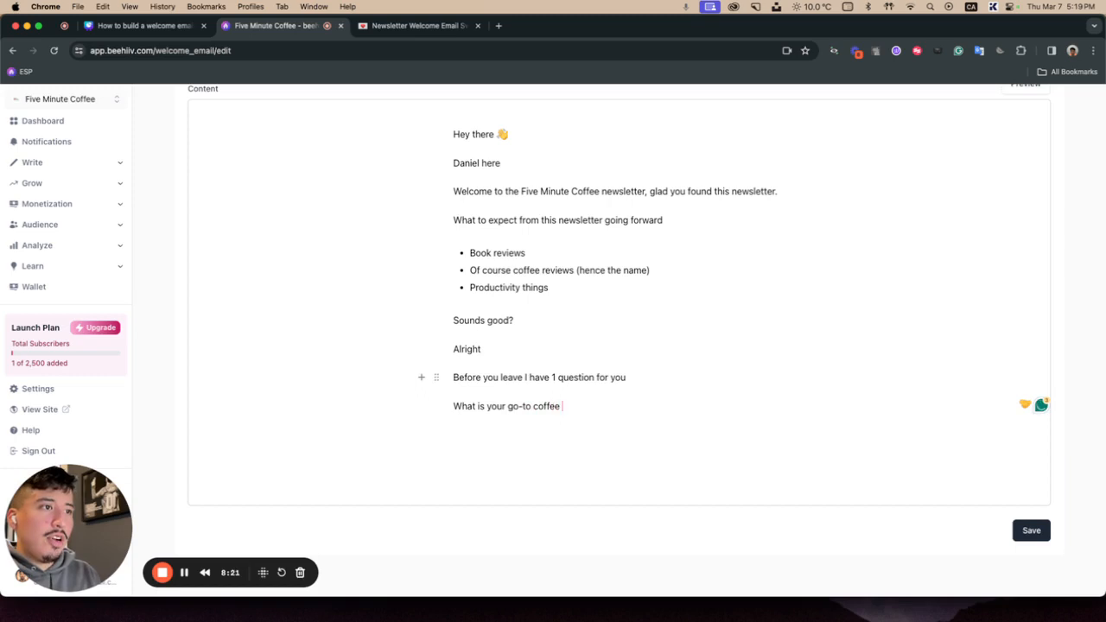
text(cup)
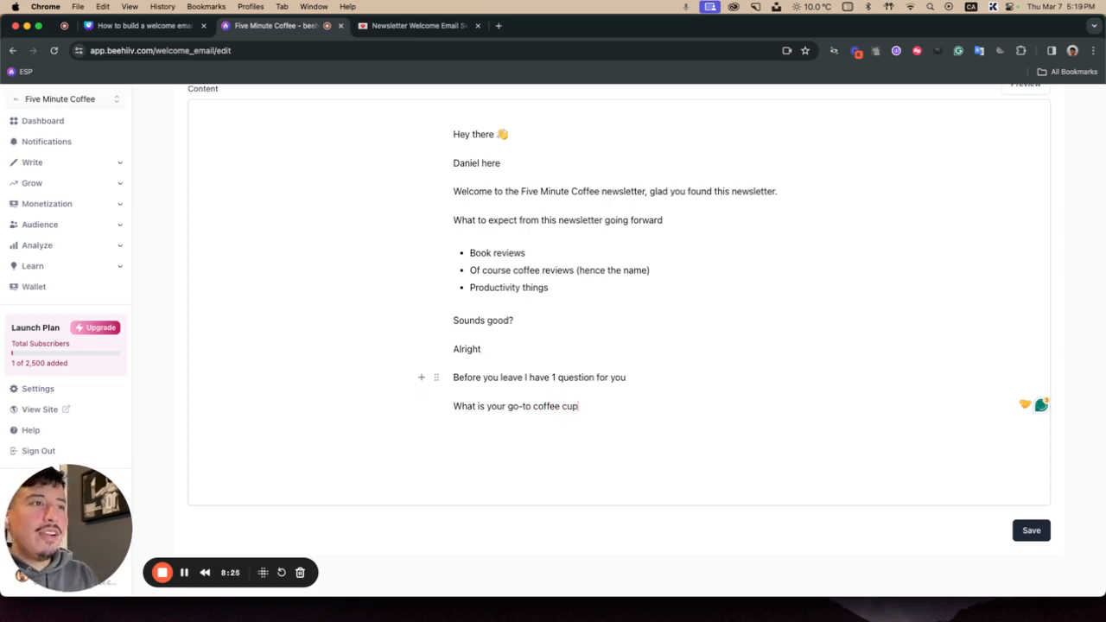
text(? reply to see)
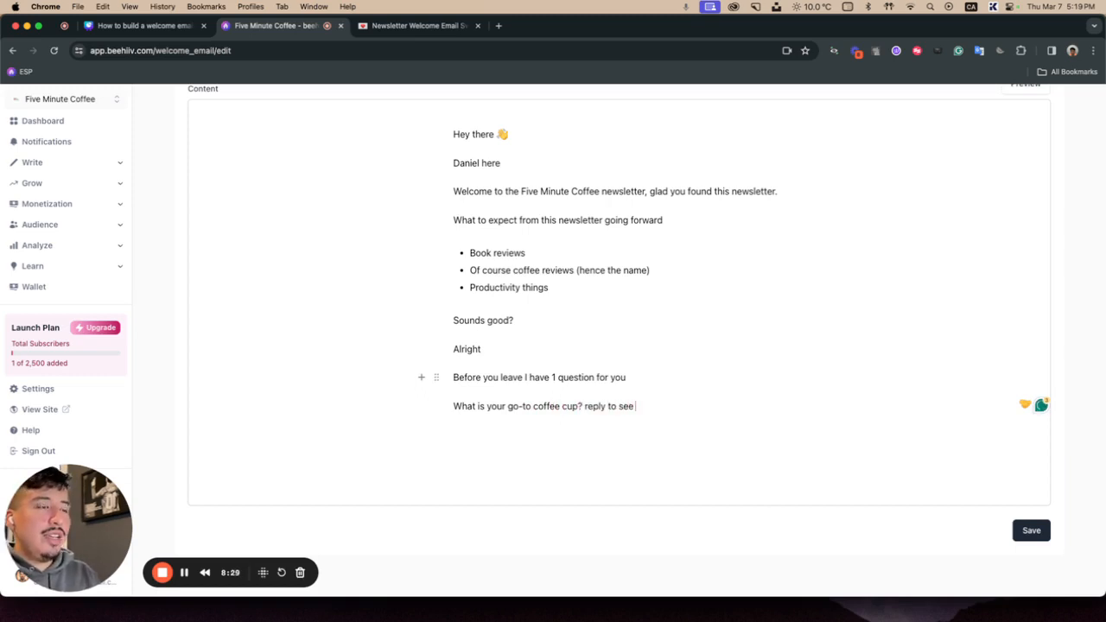
text( if w)
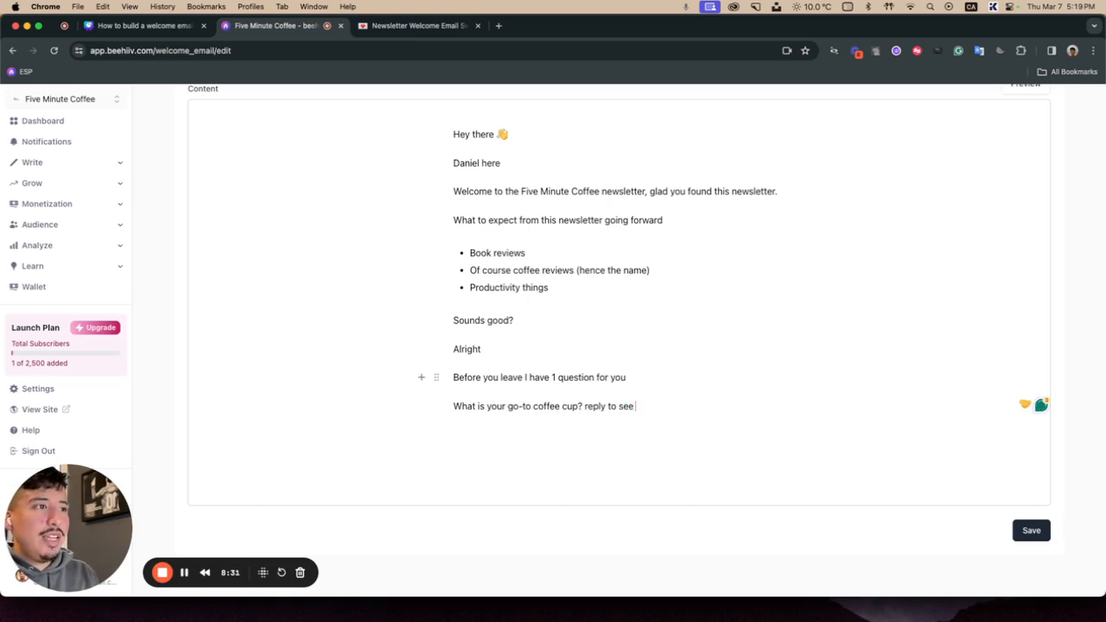
text(e )
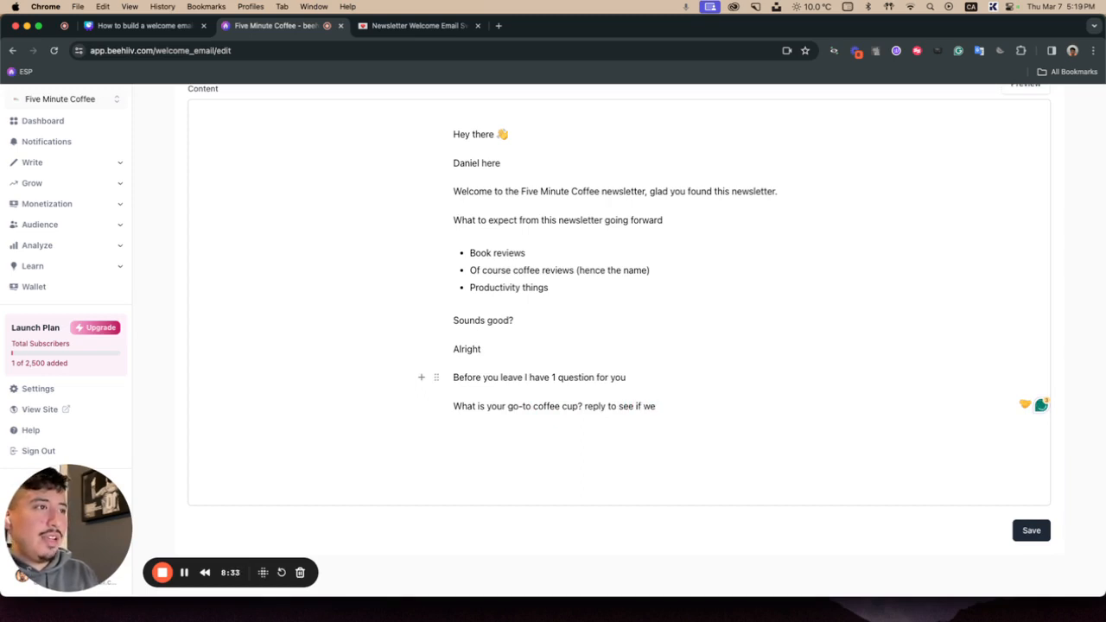
text(are)
key(BackSpace)
key(BackSpace)
key(BackSpace)
key(BackSpace)
key(BackSpace)
key(BackSpace)
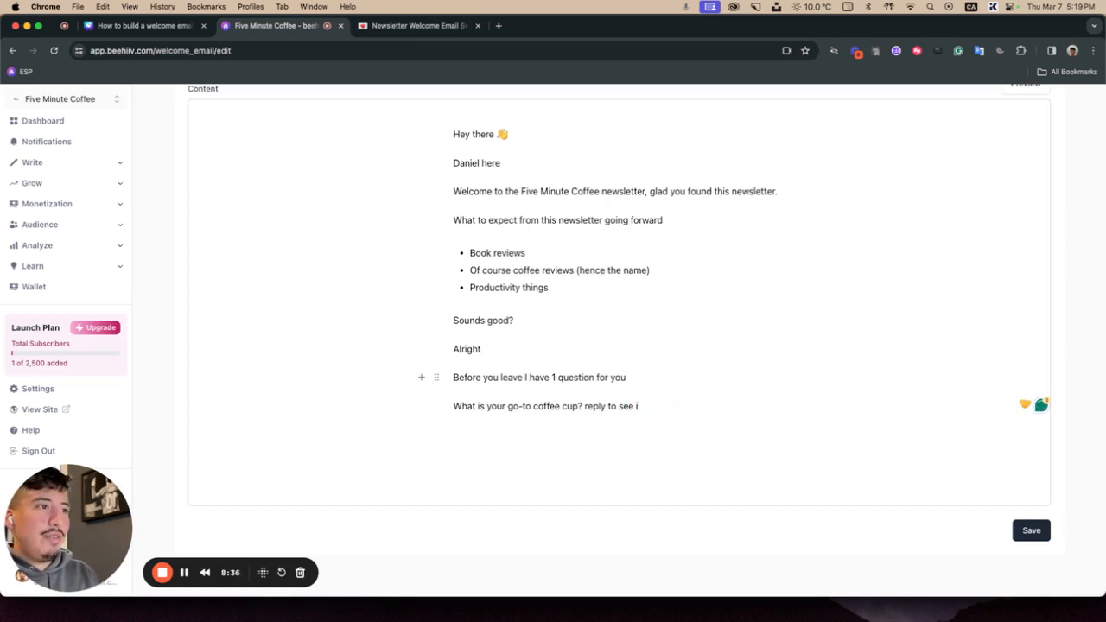
key(BackSpace)
key(BackSpace)
key(BackSpace)
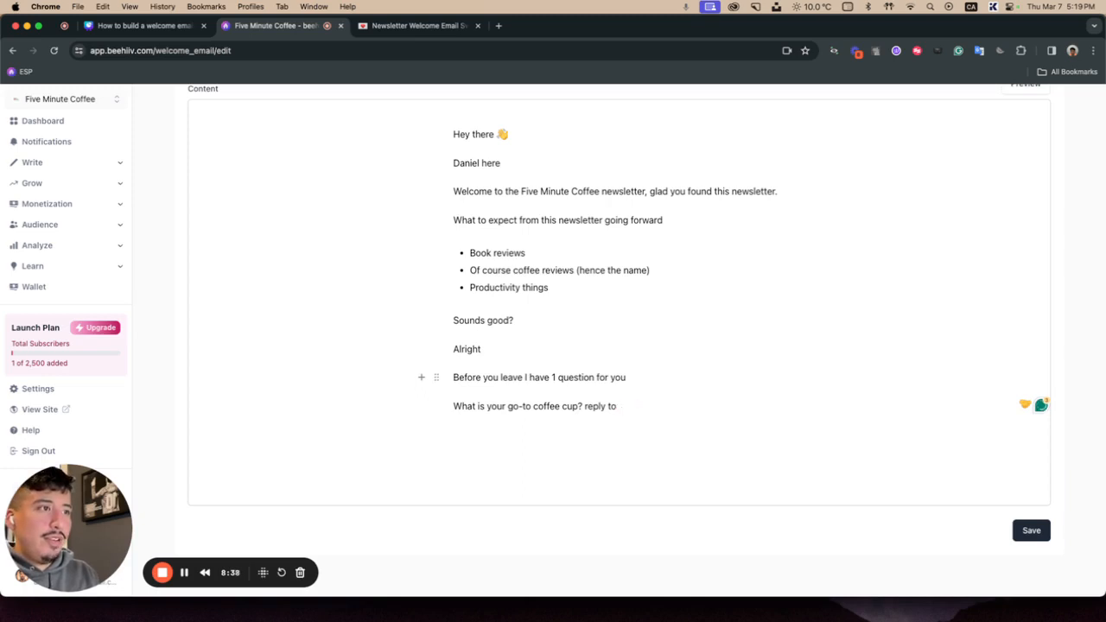
text(get a mystry)
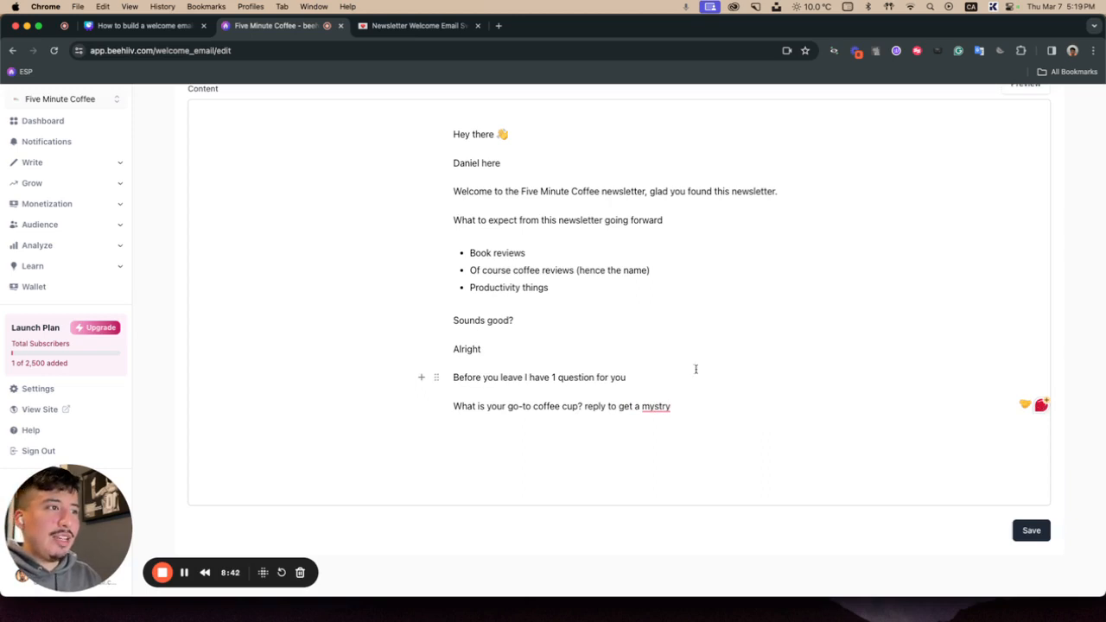
Step: Correct "mystry" to "mystery" with the spelling suggestion and end the line with "gift"
click(654, 405)
click(661, 437)
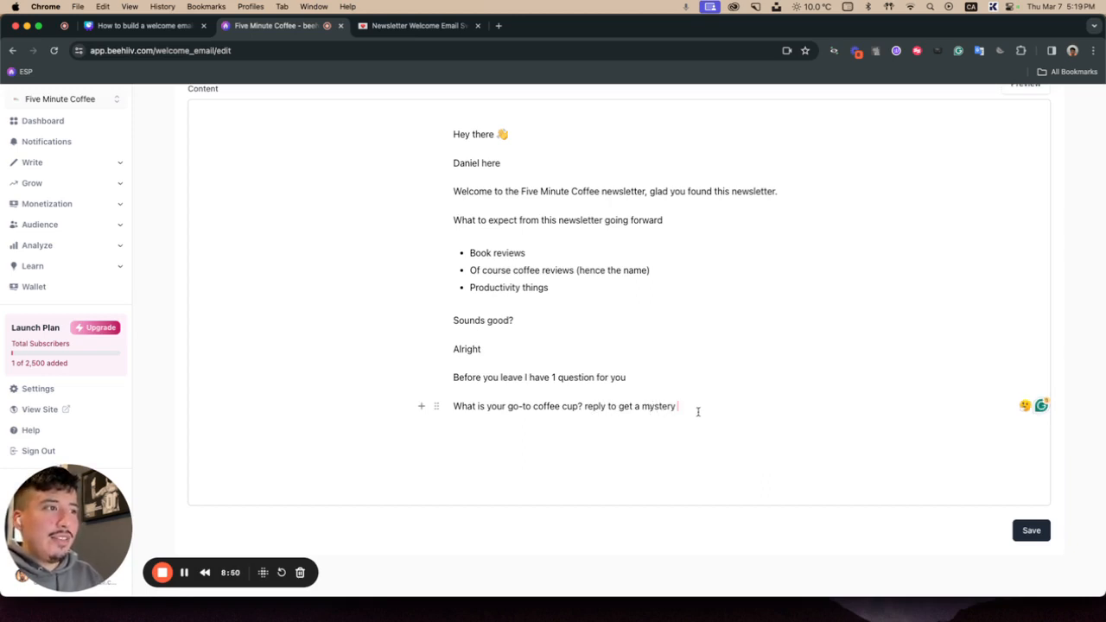
text(gift)
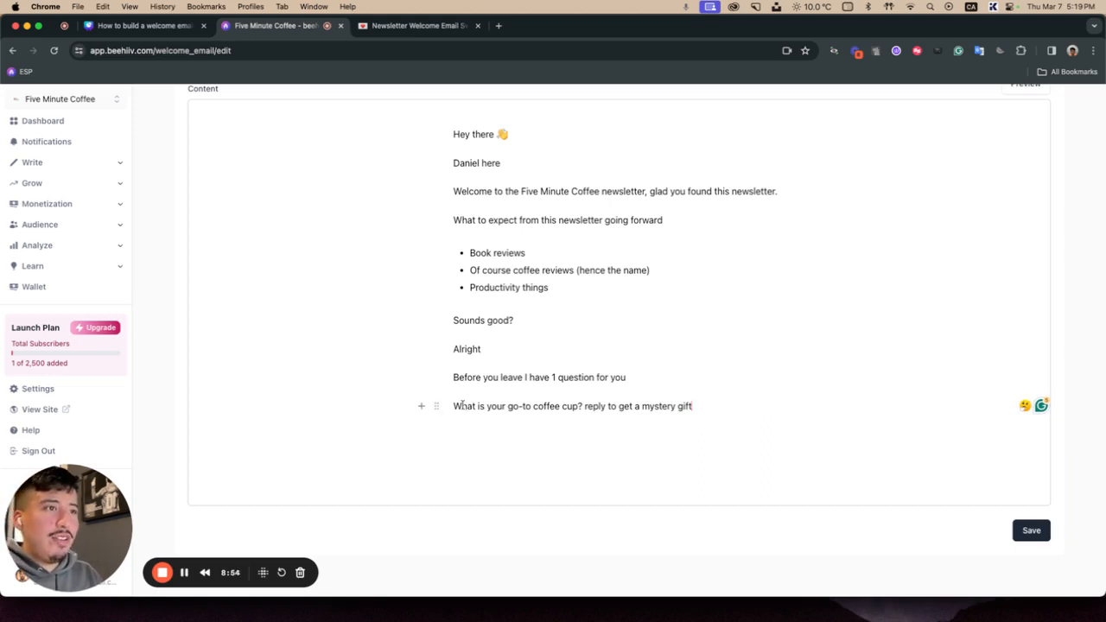
Step: Make the whole question line bold
drag(453, 406, 693, 406)
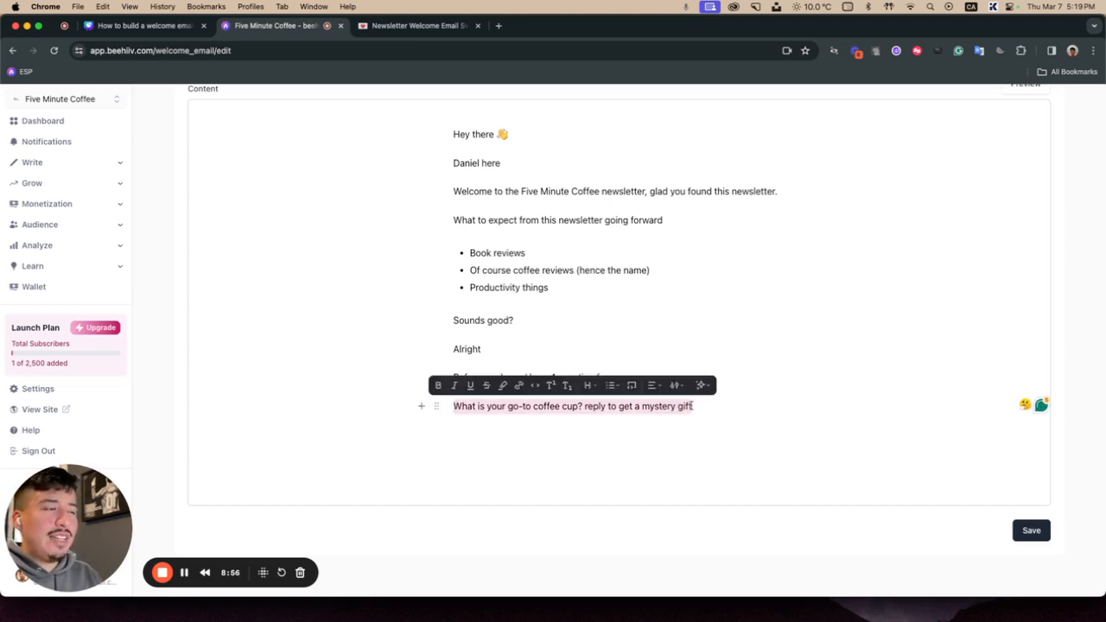
click(435, 380)
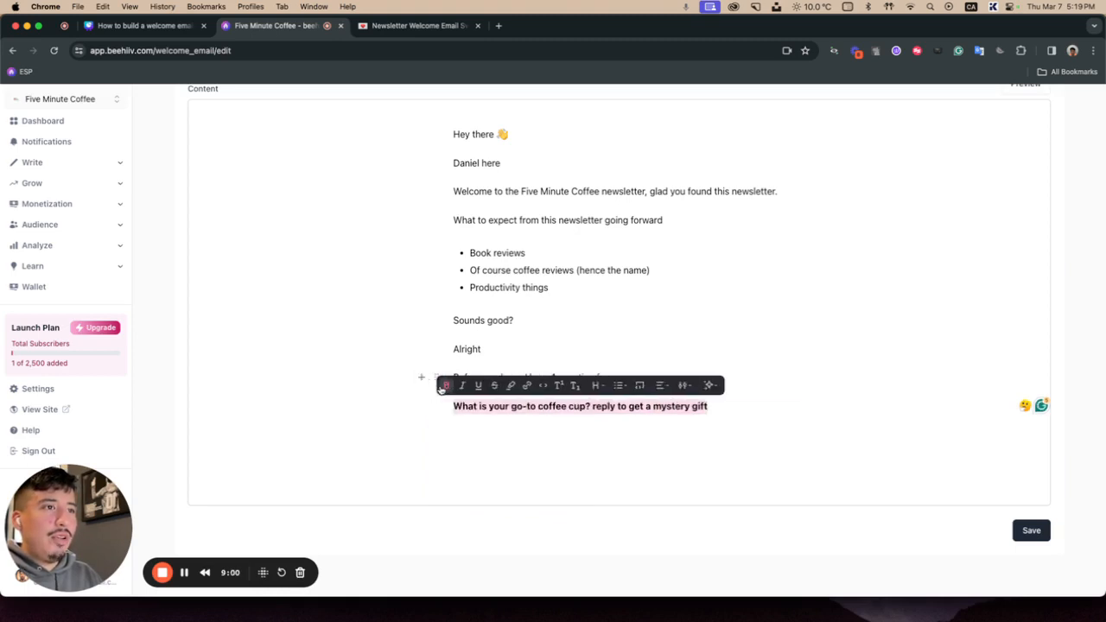
click(439, 386)
Step: Insert a pointing-finger emoji at the start of the question line
click(453, 406)
text(:poi)
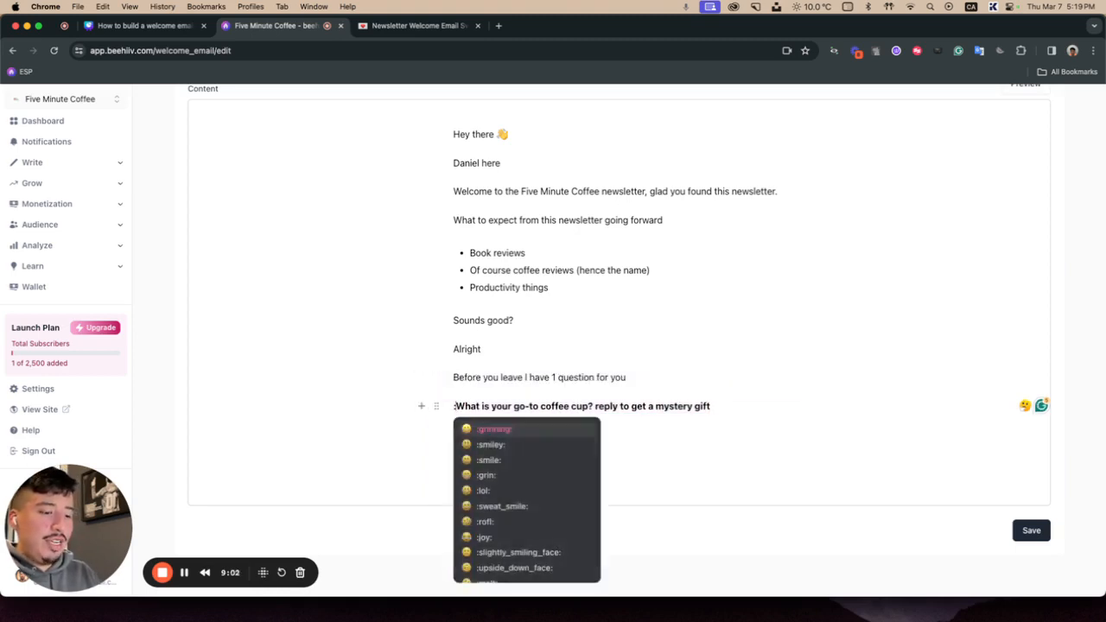
click(478, 445)
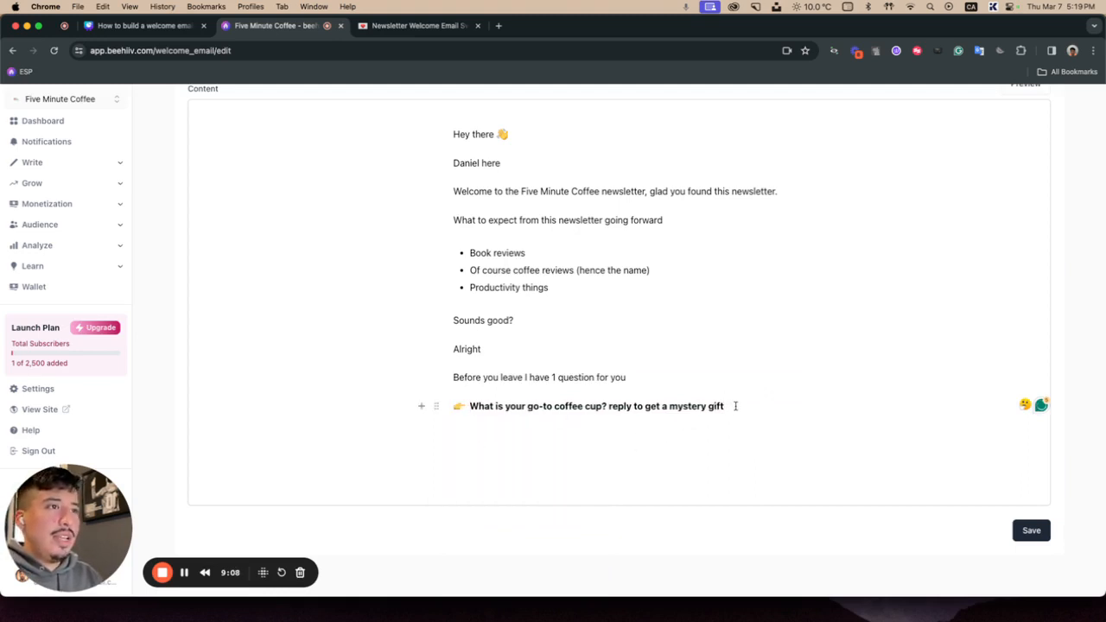
Step: Add a new paragraph "See you on Saturday at 10 am EST." below the question
key(Return)
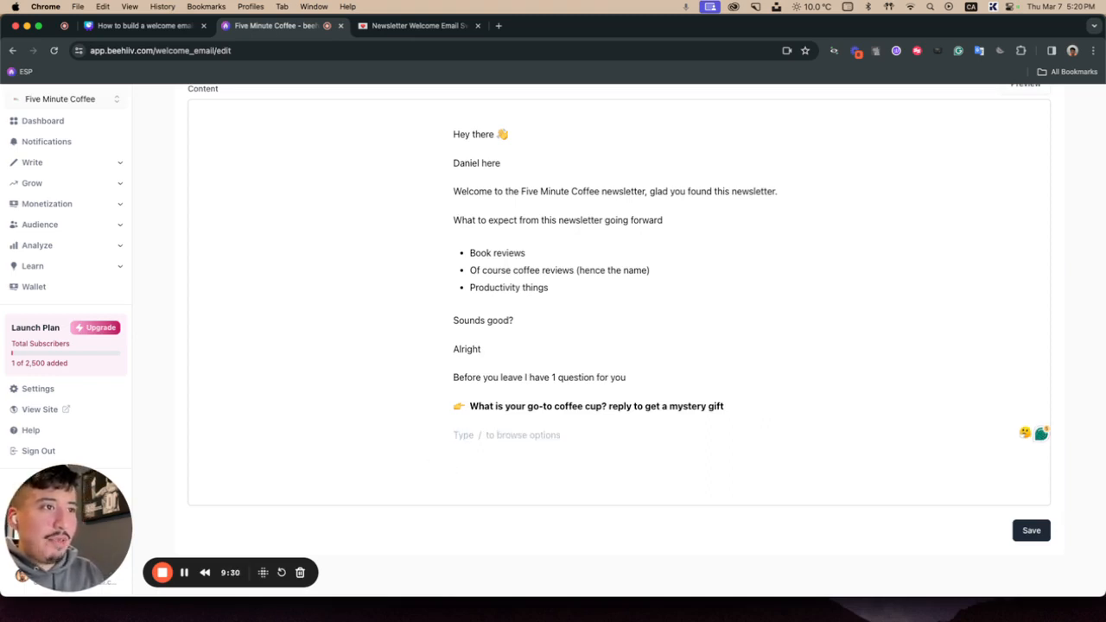
text(See you)
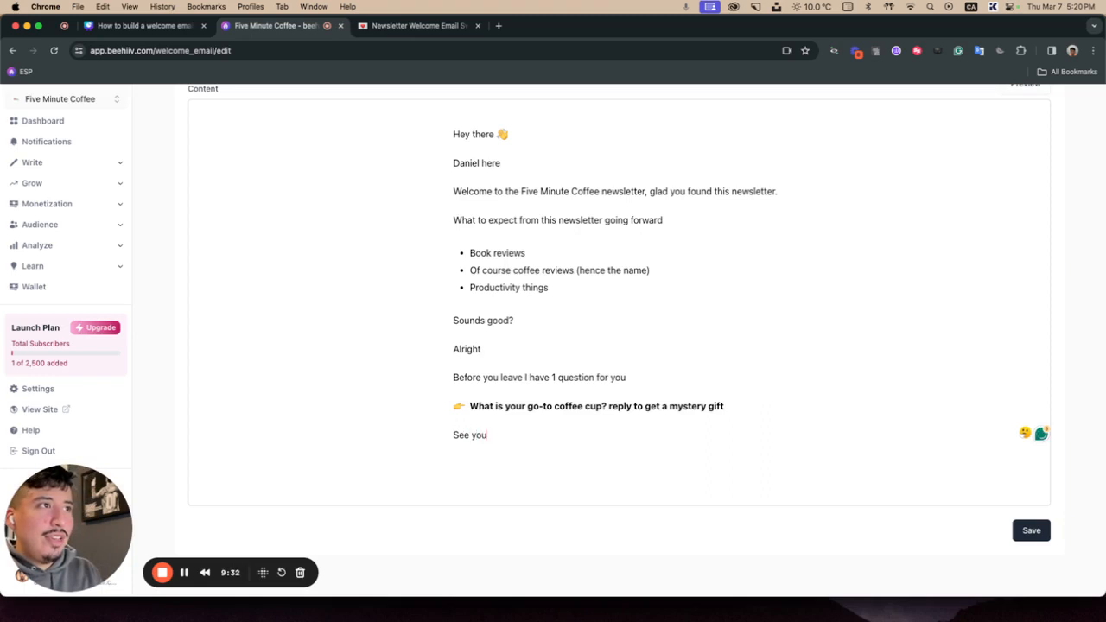
text( on Satu)
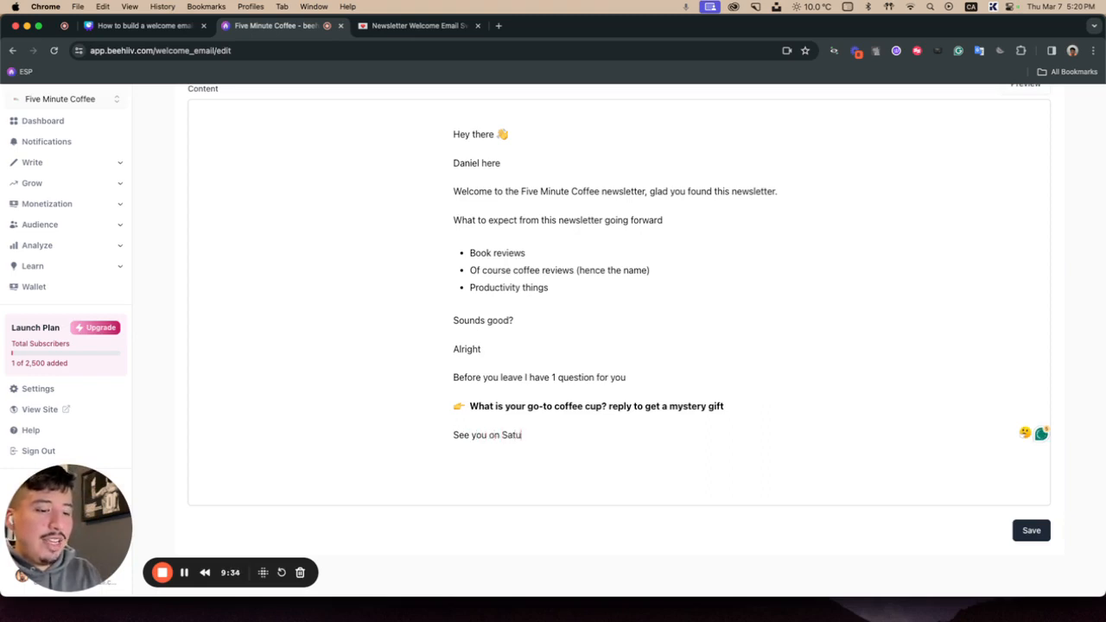
text(rday at 10)
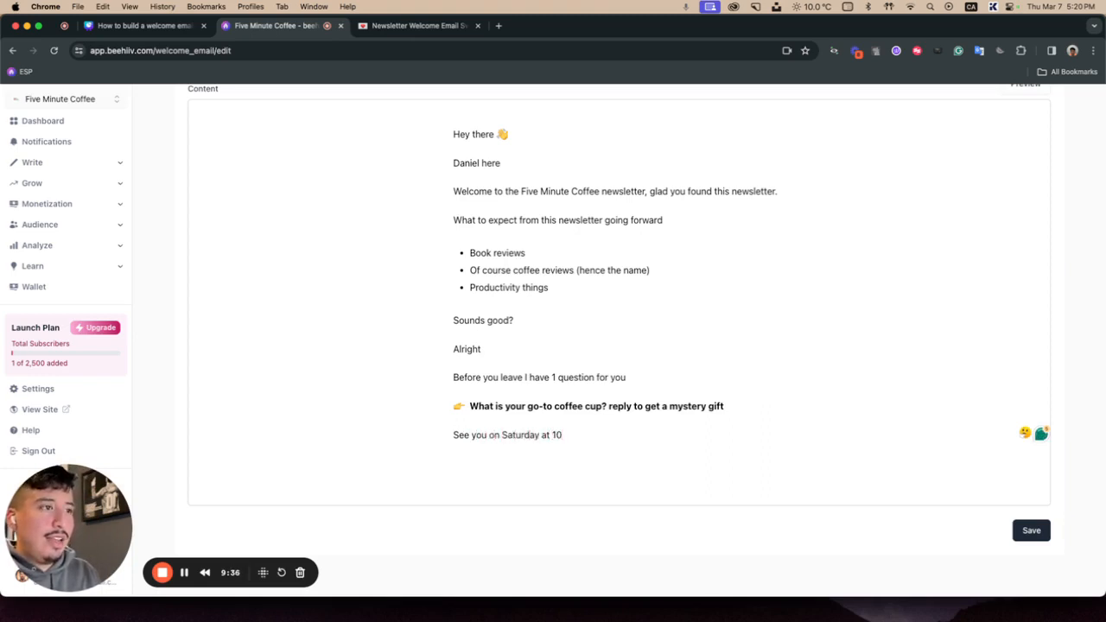
text( am EST)
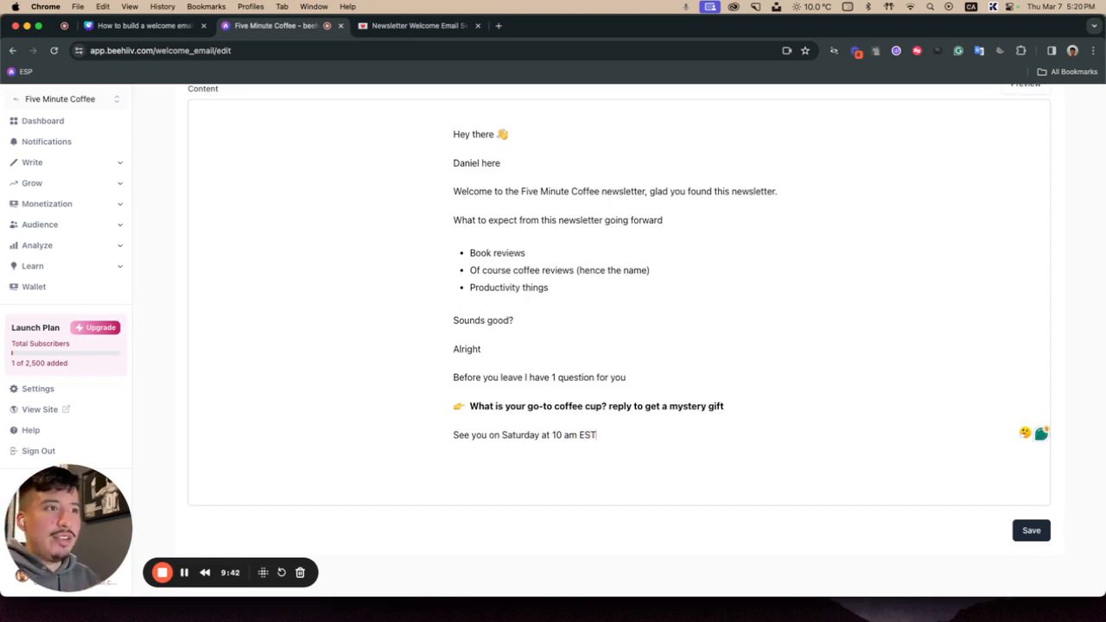
text(.)
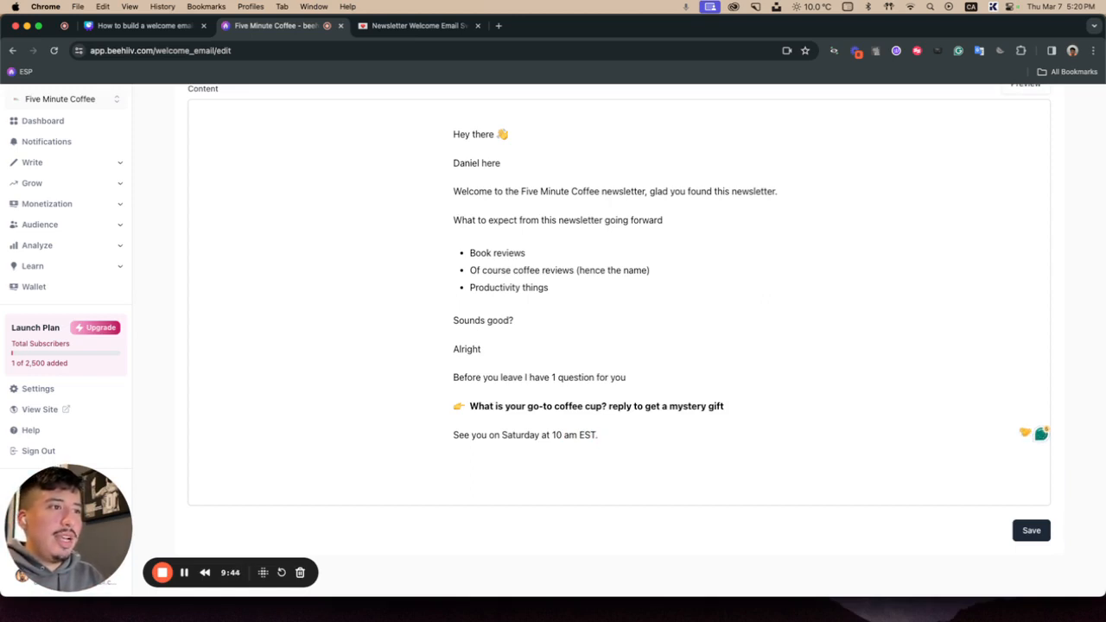
Step: Sign off with "Regards," and the sender's first name on separate lines, then save the welcome email
key(Return)
text(Regards,)
key(Return)
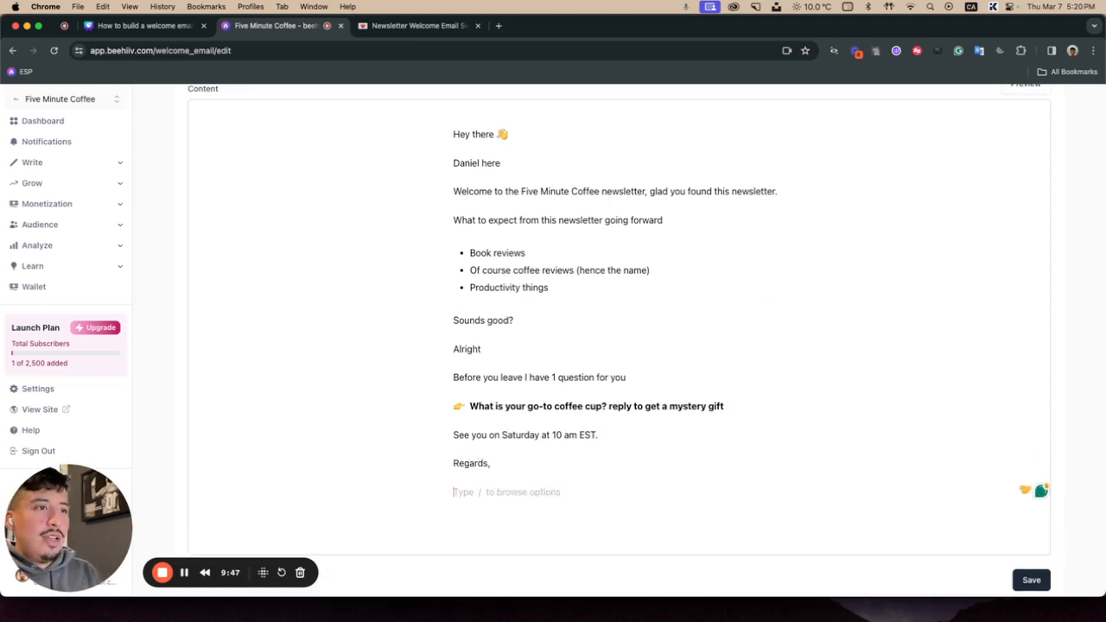
text(Daniel)
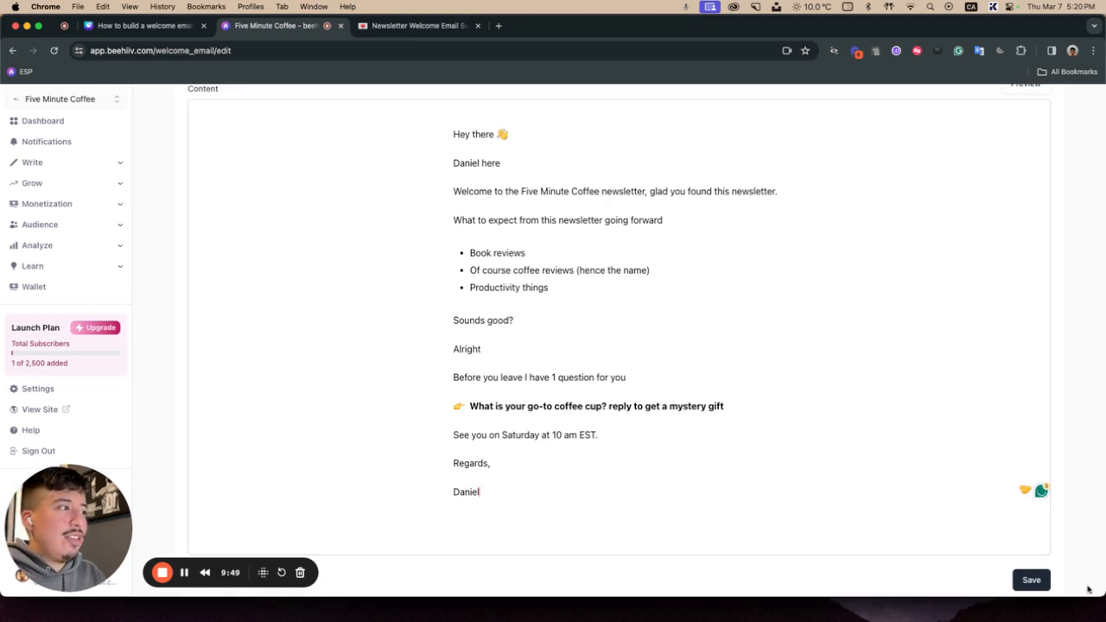
click(1037, 578)
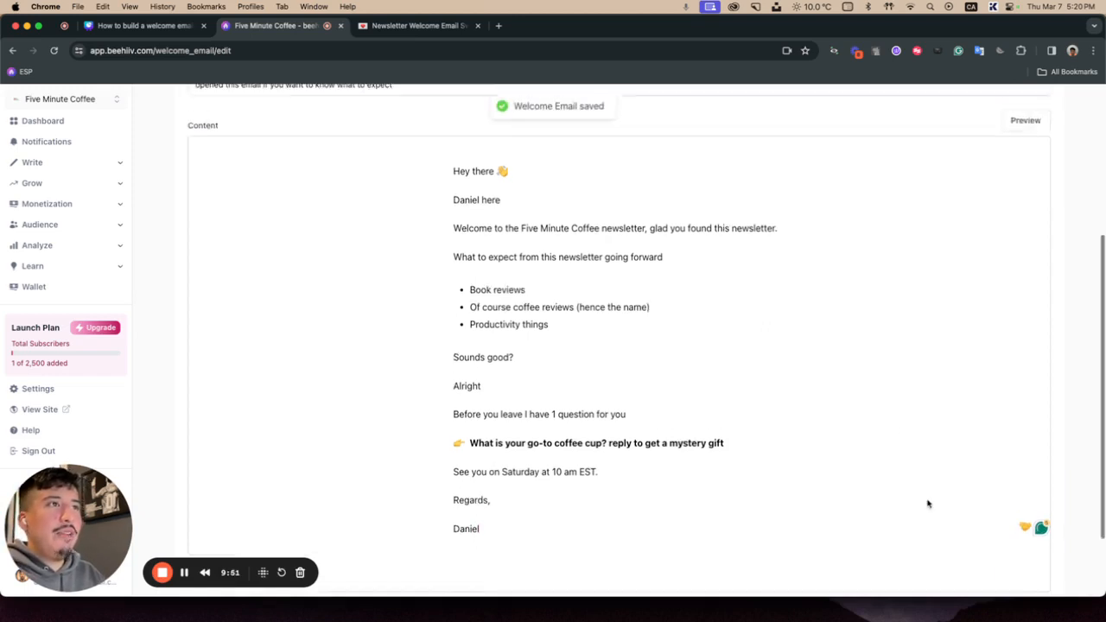
Step: Scroll through the finished welcome email content to review it
scroll(928, 503, up, 2)
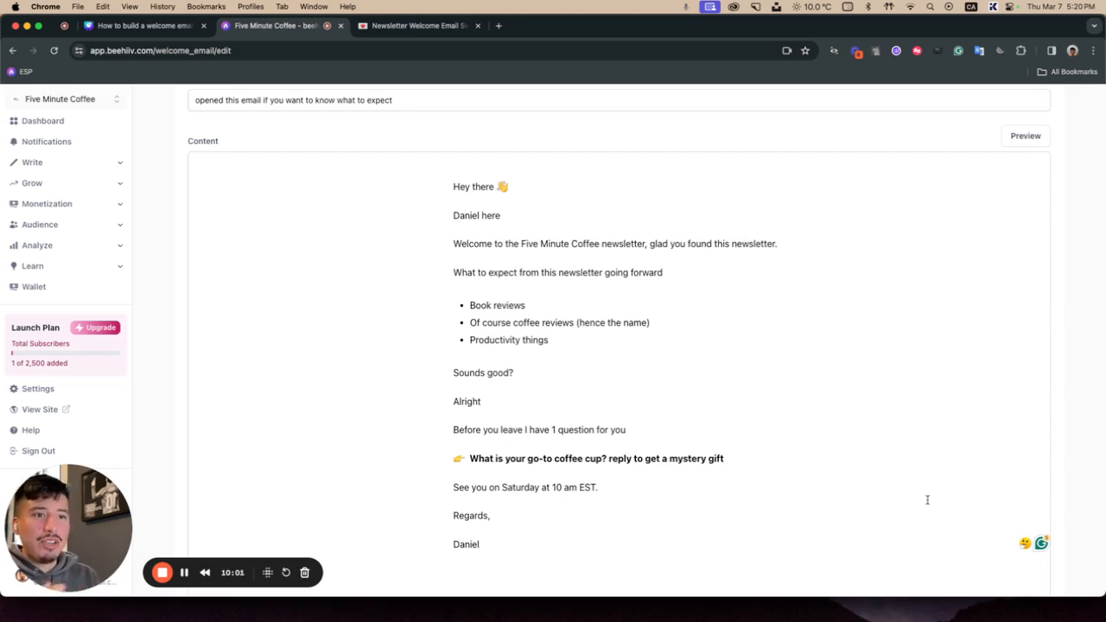
scroll(629, 390, down, 2)
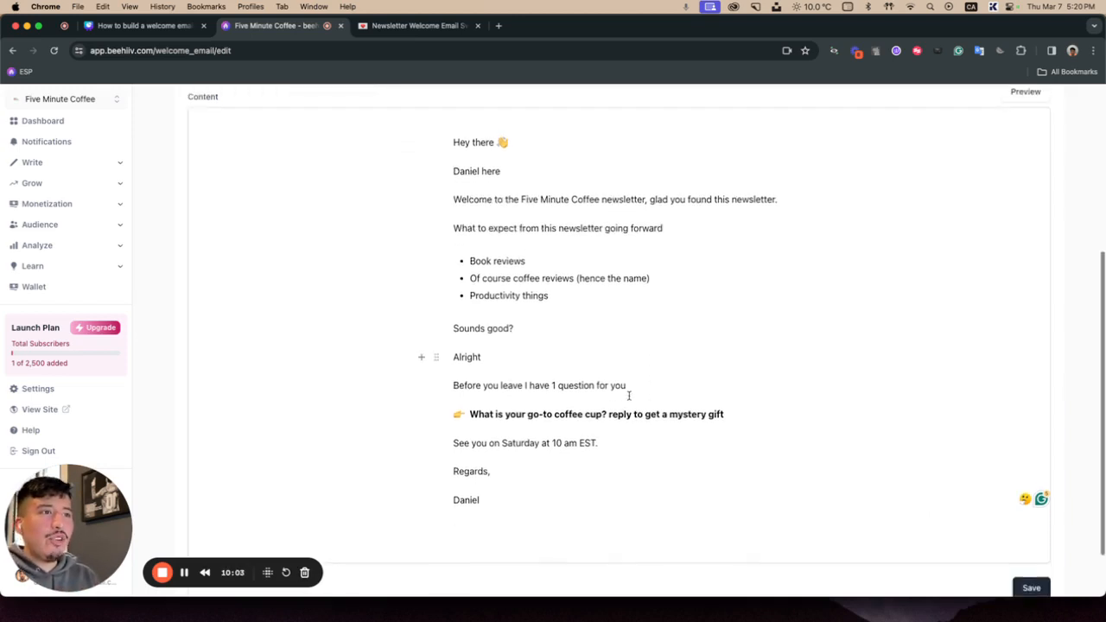
scroll(629, 393, up, 1)
scroll(629, 395, down, 1)
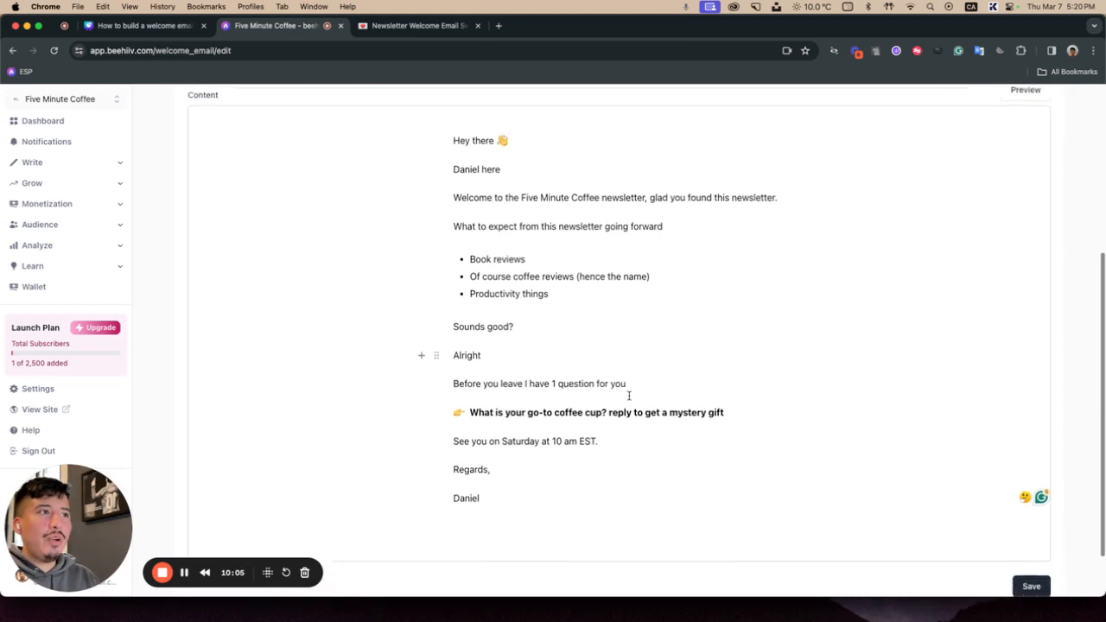
scroll(629, 395, up, 1)
scroll(629, 395, down, 1)
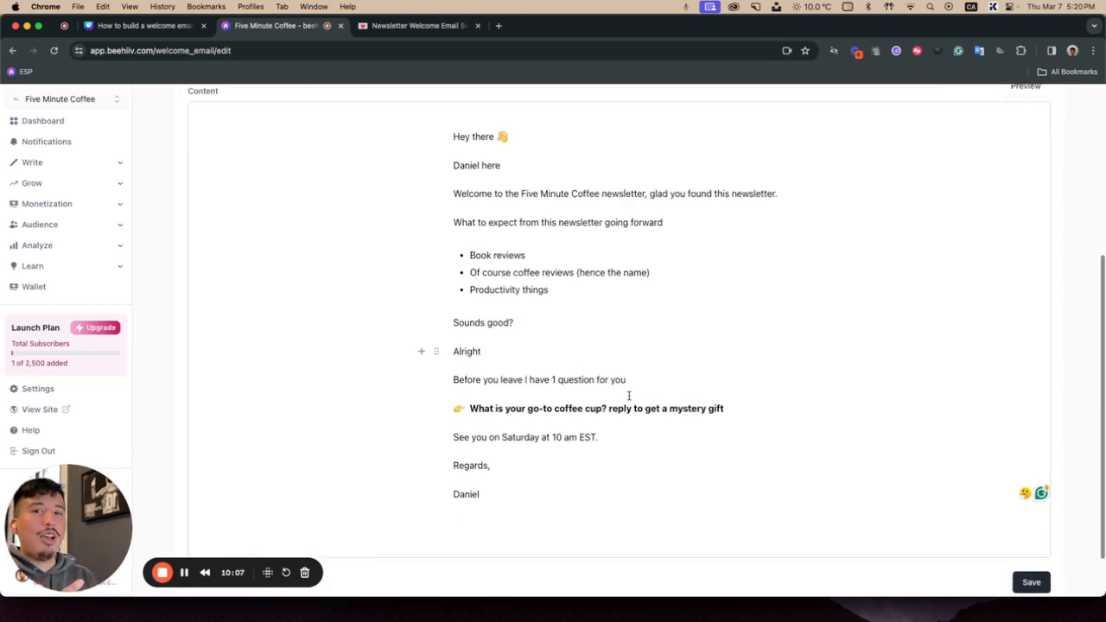
scroll(629, 395, down, 1)
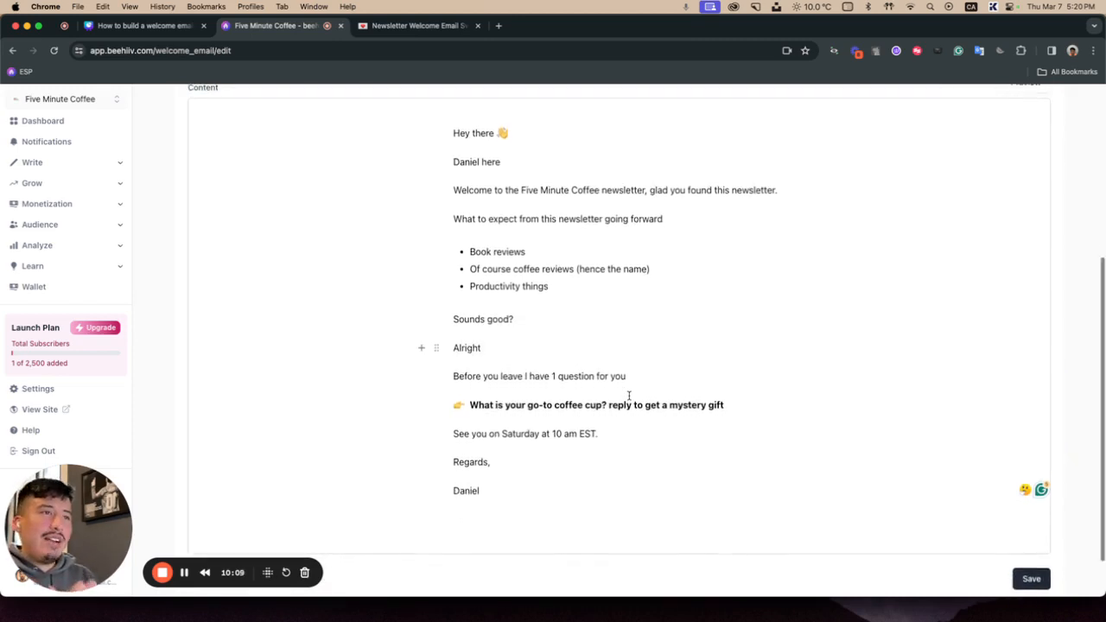
scroll(629, 395, up, 2)
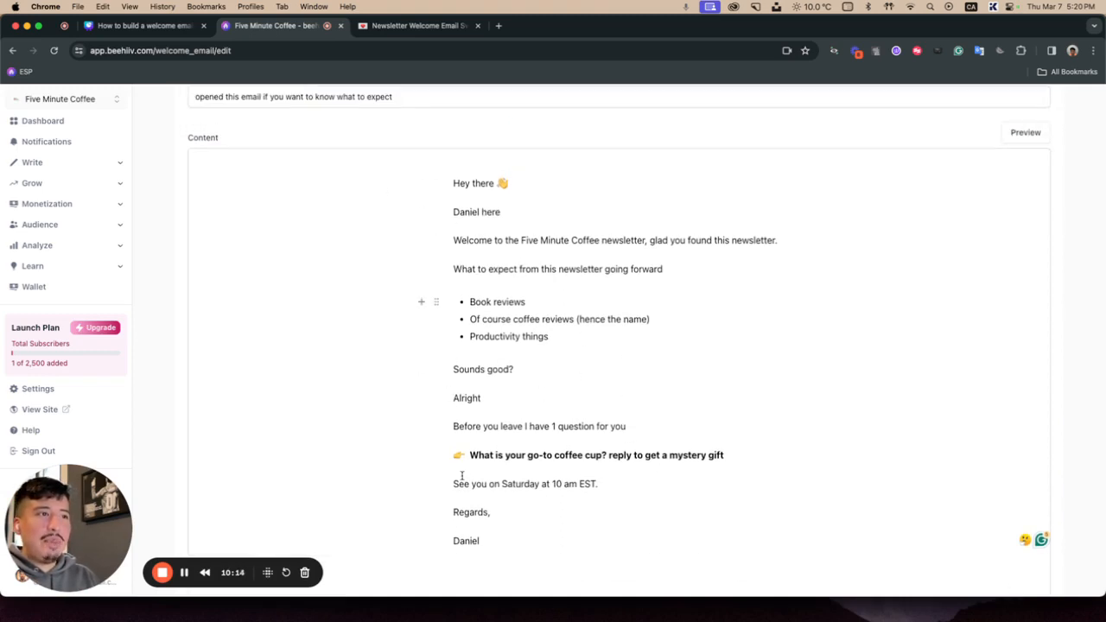
scroll(456, 470, down, 2)
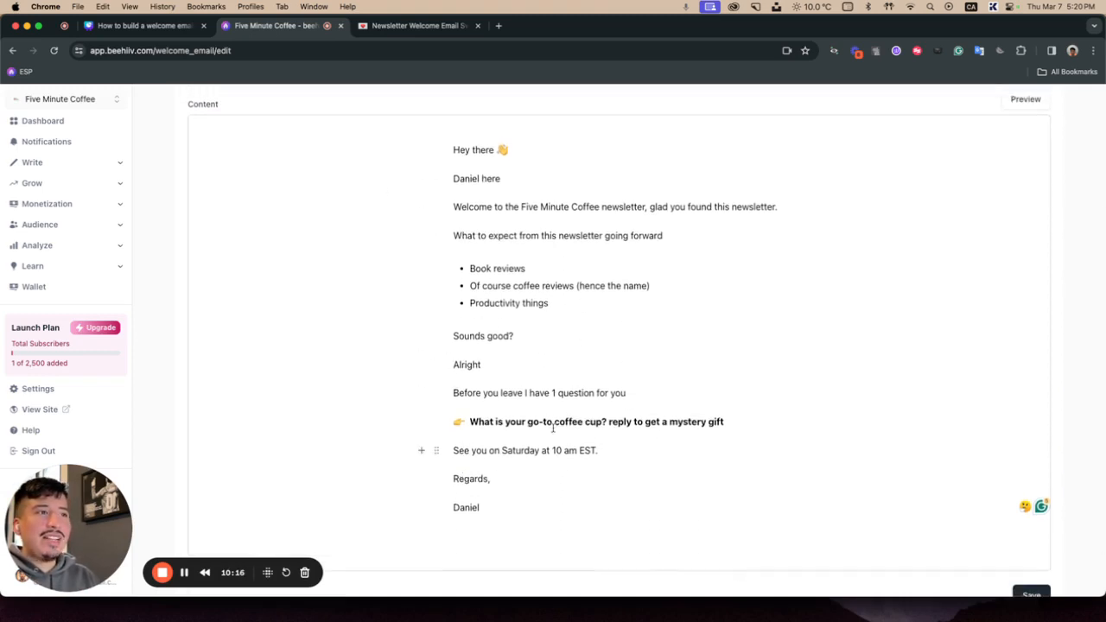
scroll(682, 446, up, 2)
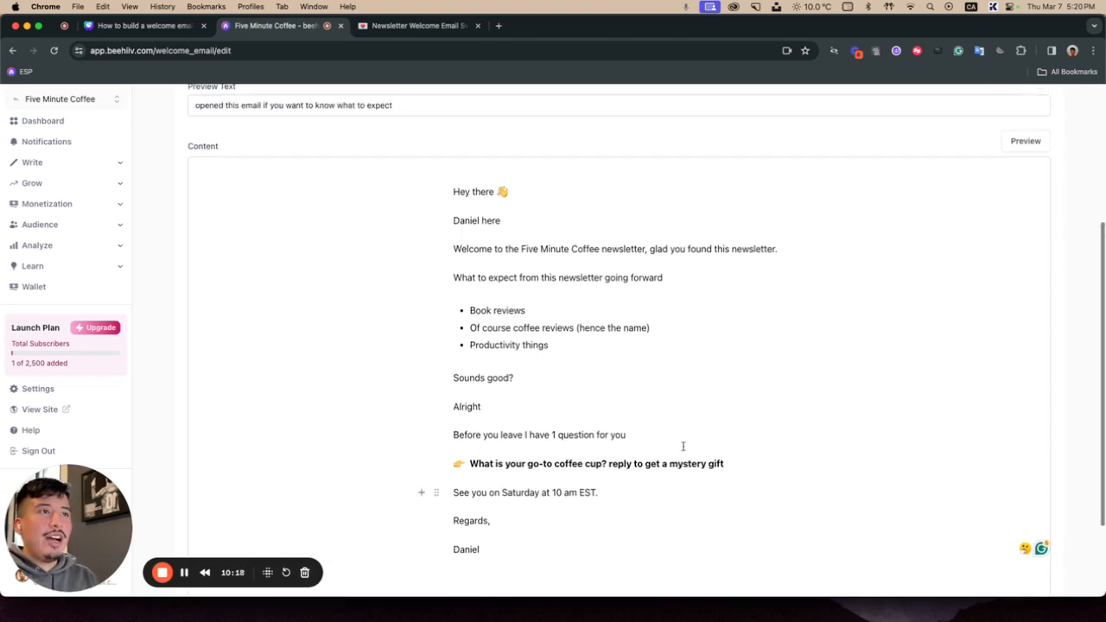
scroll(682, 446, down, 2)
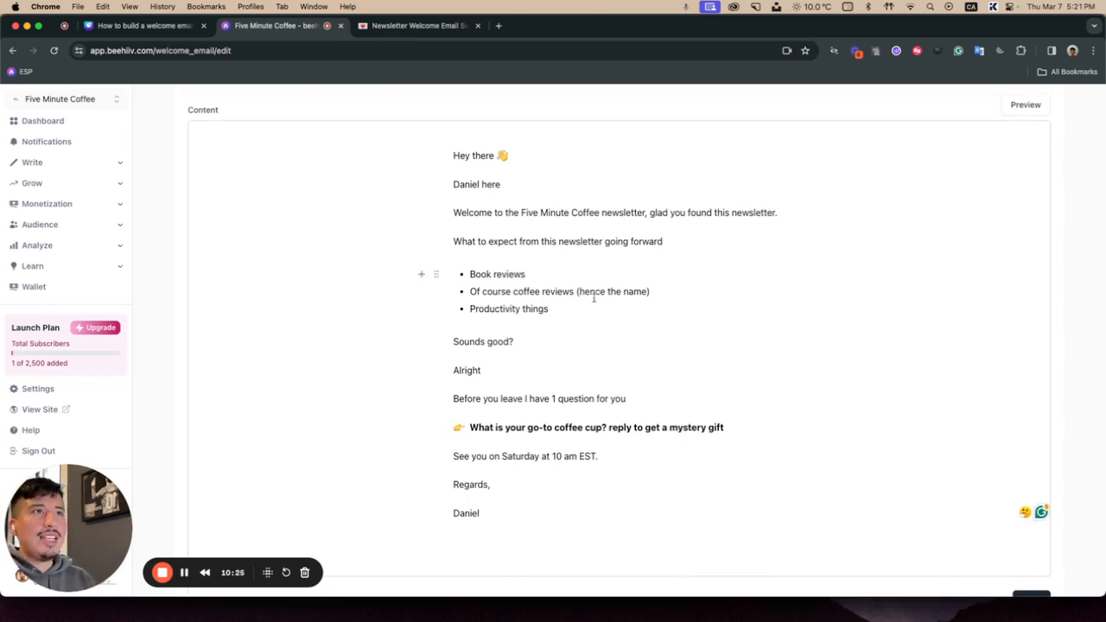
Step: Switch to the Newsletter Welcome Email swipe file templates tab
click(434, 30)
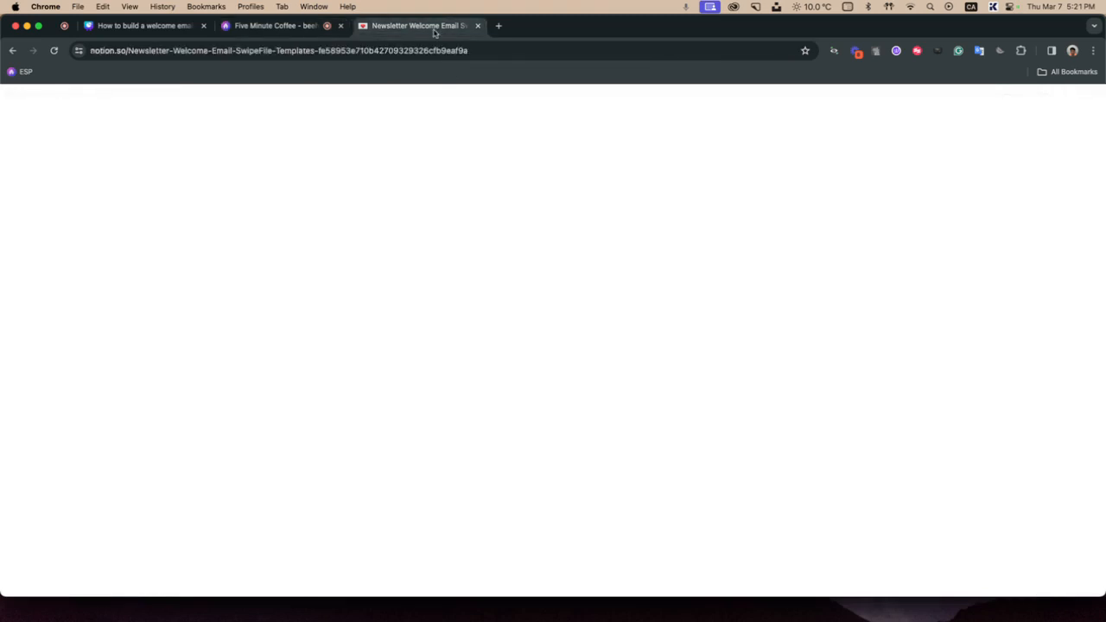